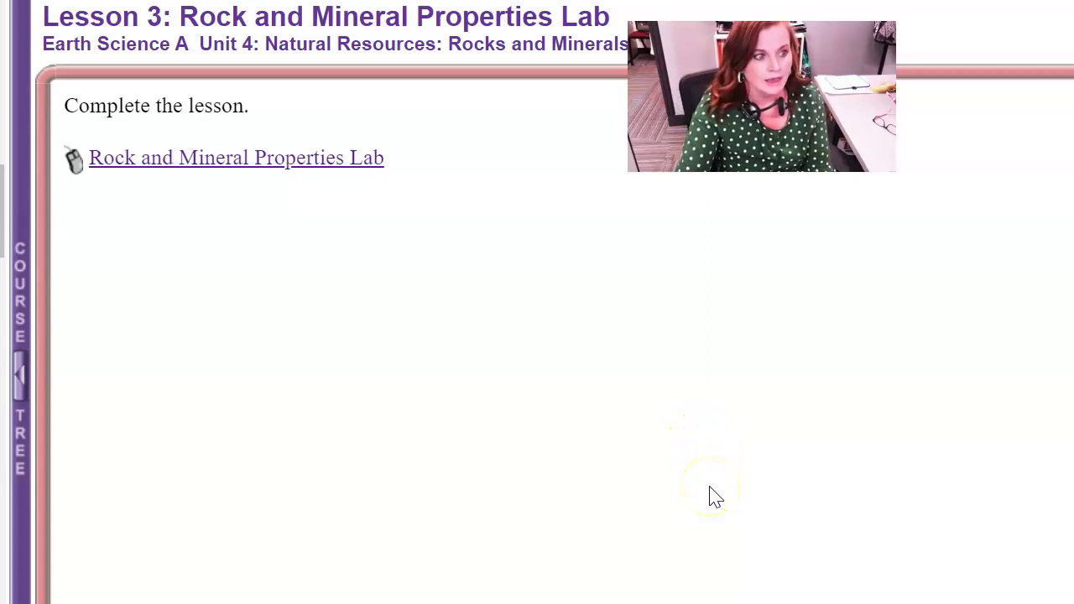
Step: Open the Lesson 3: Rock and Mineral Properties Lab page for Earth Science A, Unit 4
click(712, 471)
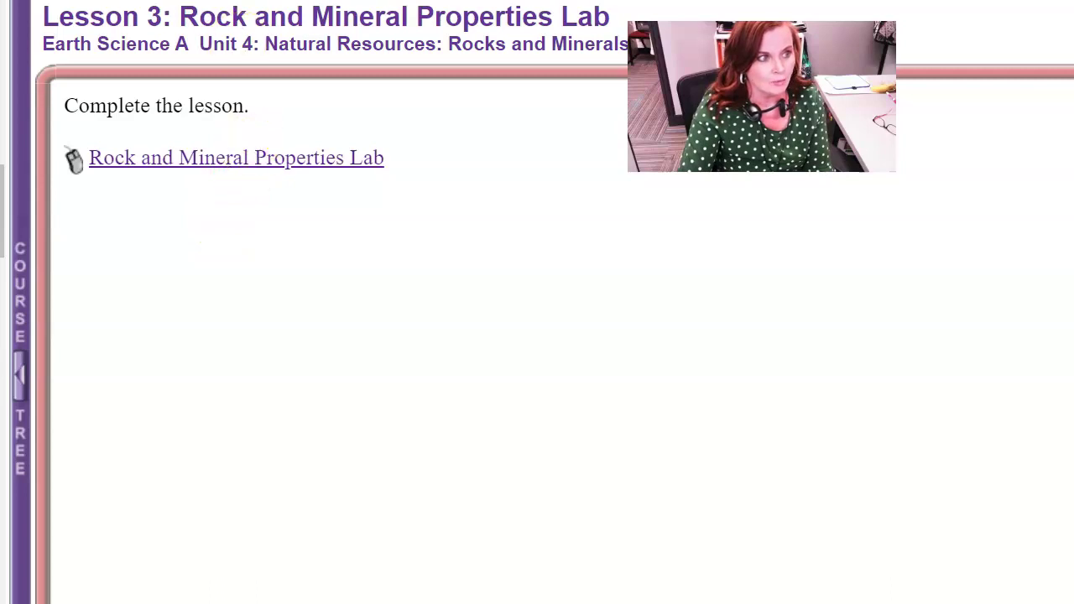
Step: Scroll the lab page to the Rocks and Minerals Portfolio section with its WORD document link
scroll(473, 362, up, 3)
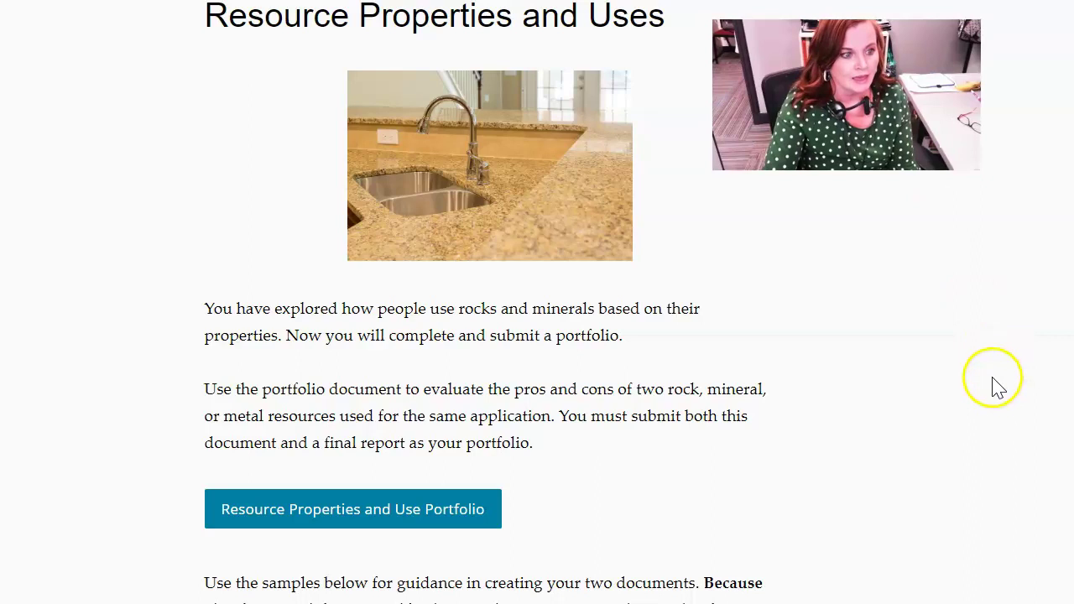
scroll(832, 367, down, 3)
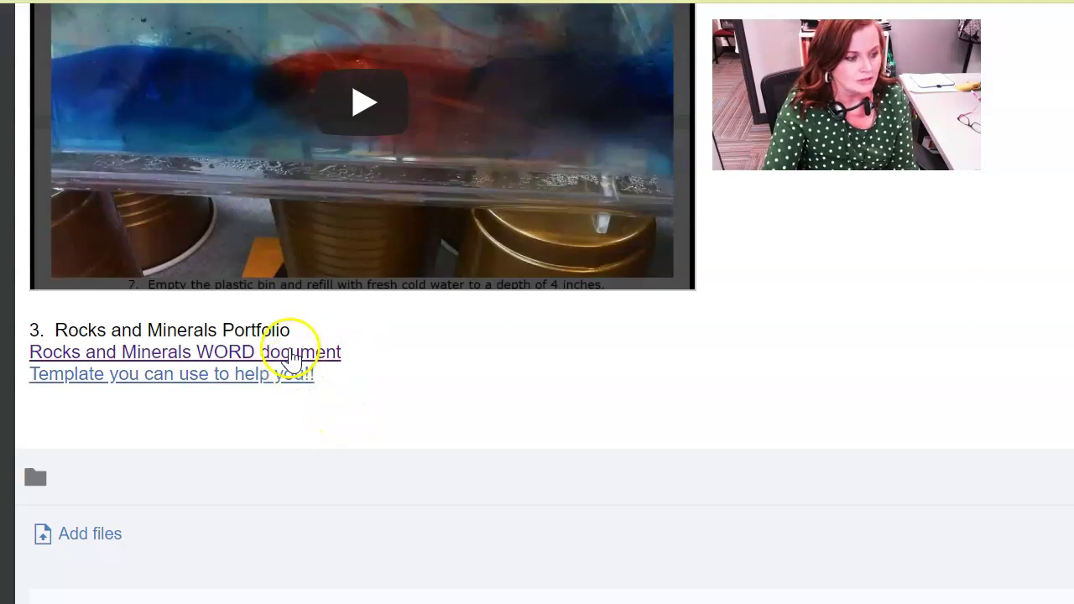
Step: Open the Rocks and Minerals WORD document in Drive's preview and download it as a .docx
click(291, 360)
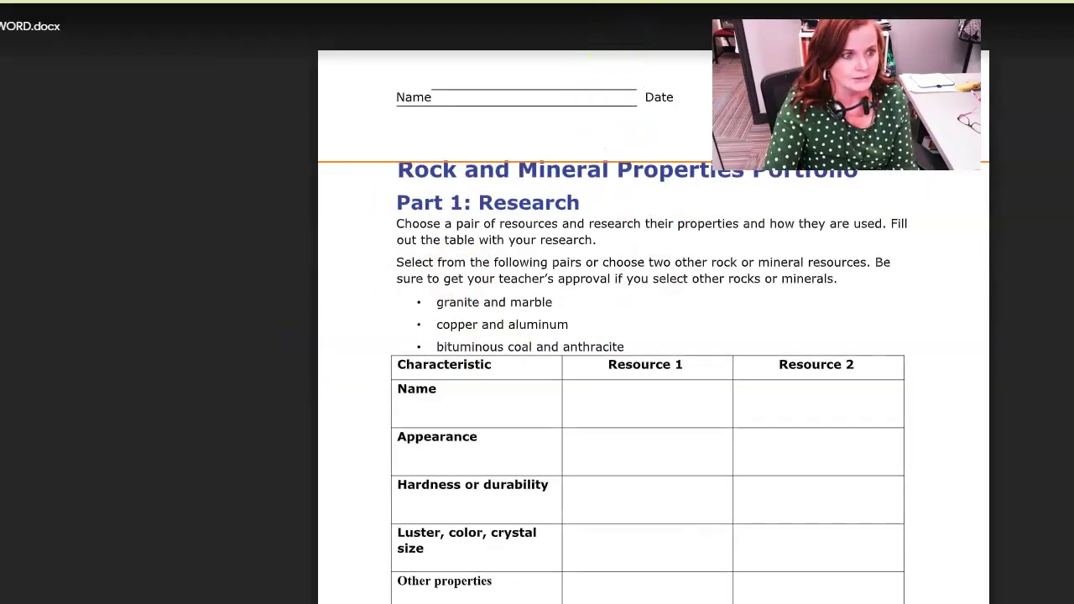
click(702, 11)
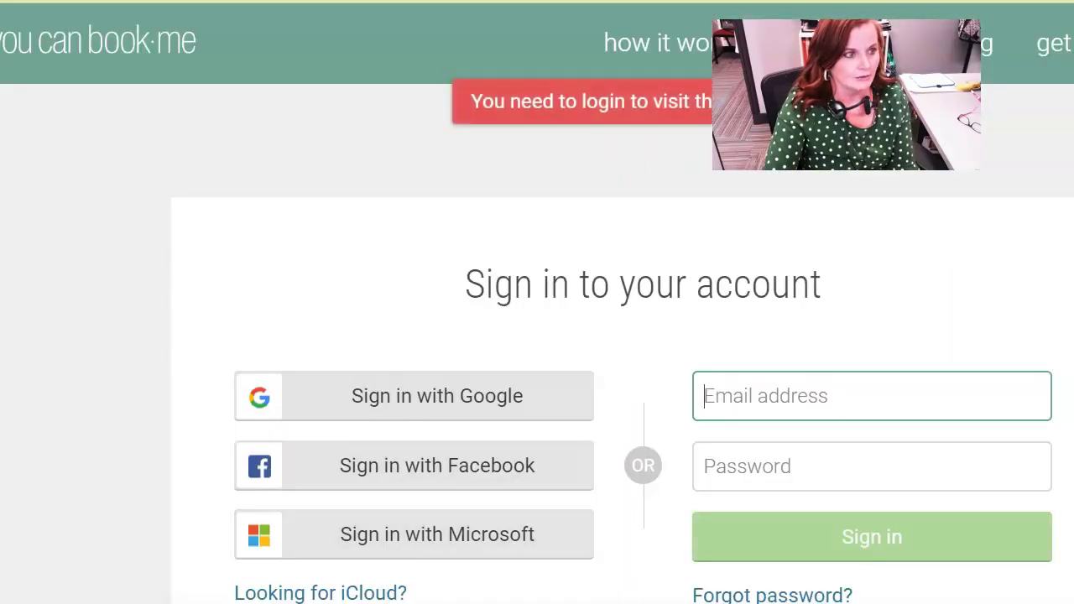
key(alt+Left)
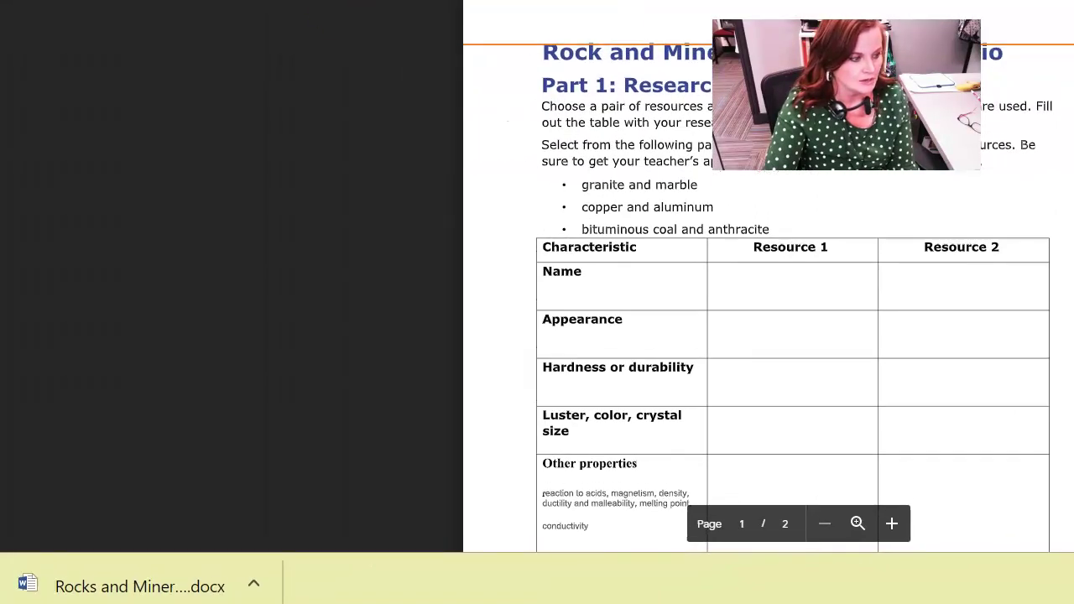
Step: Open the downloaded Rocks and Minerals WORD (1) file in Word from the download bar
click(123, 582)
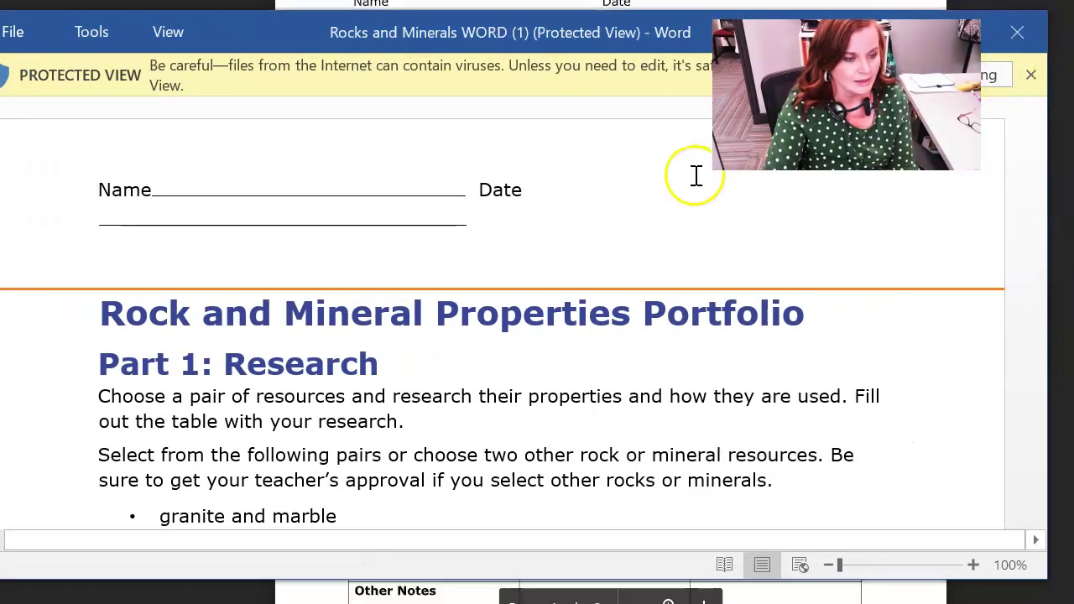
Step: Enable editing on the Protected View worksheet and scroll through its opening instructions
click(1003, 76)
scroll(554, 319, down, 10)
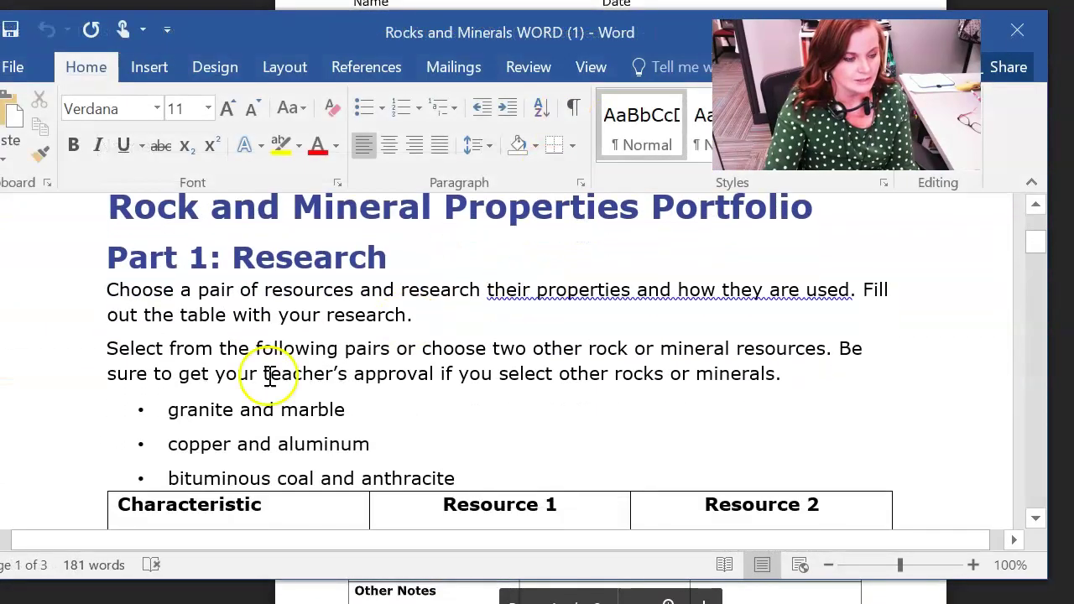
scroll(320, 403, up, 3)
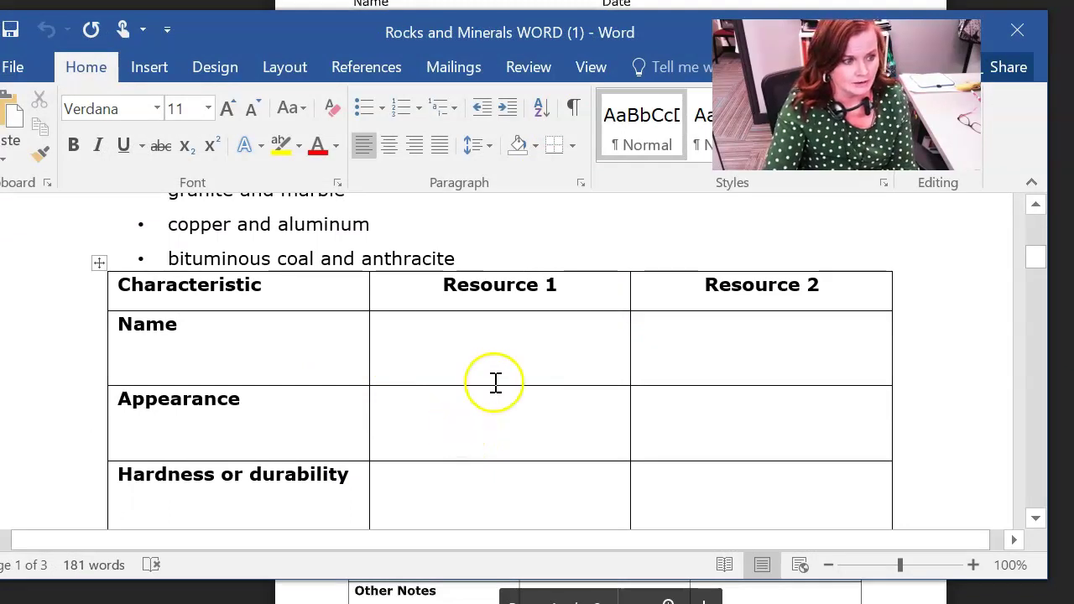
scroll(526, 430, up, 5)
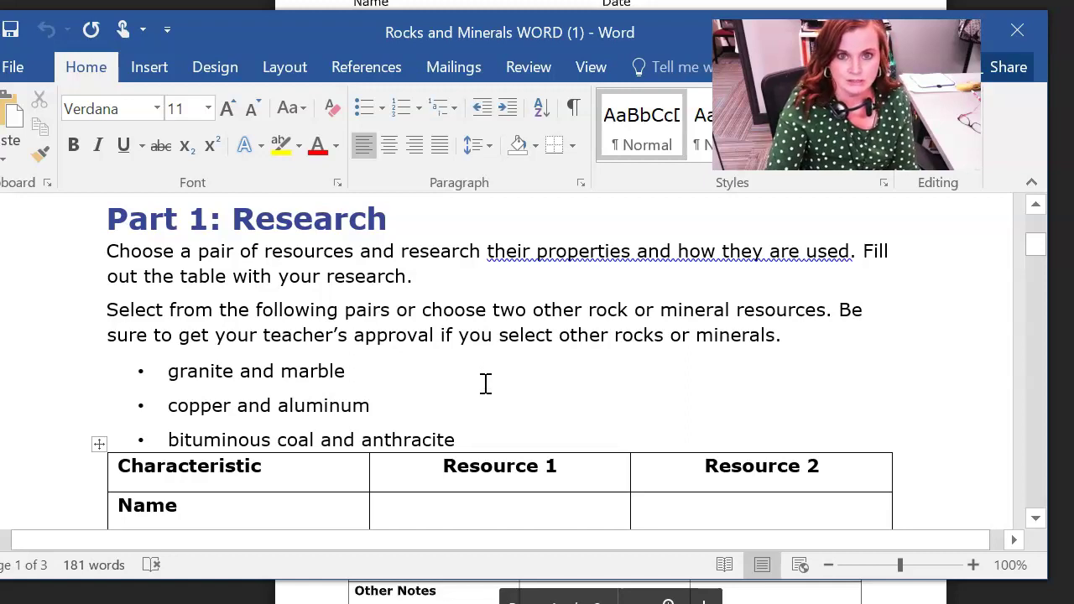
scroll(485, 383, down, 3)
Step: Review the Part 1: Research pairs list and the empty Resource 1/Resource 2 table
click(504, 355)
scroll(501, 354, up, 1)
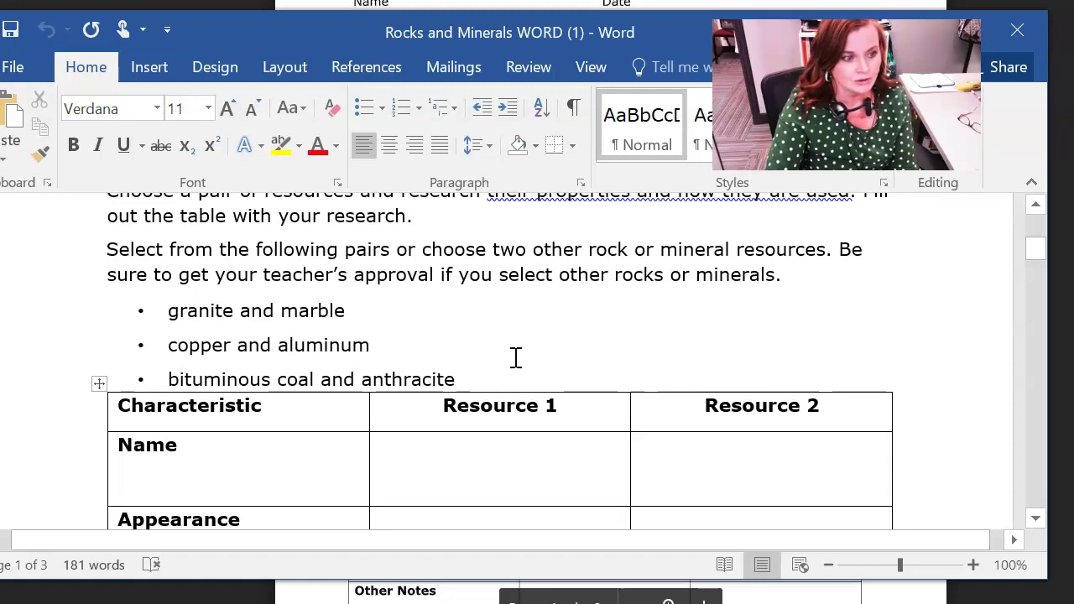
scroll(562, 324, down, 1)
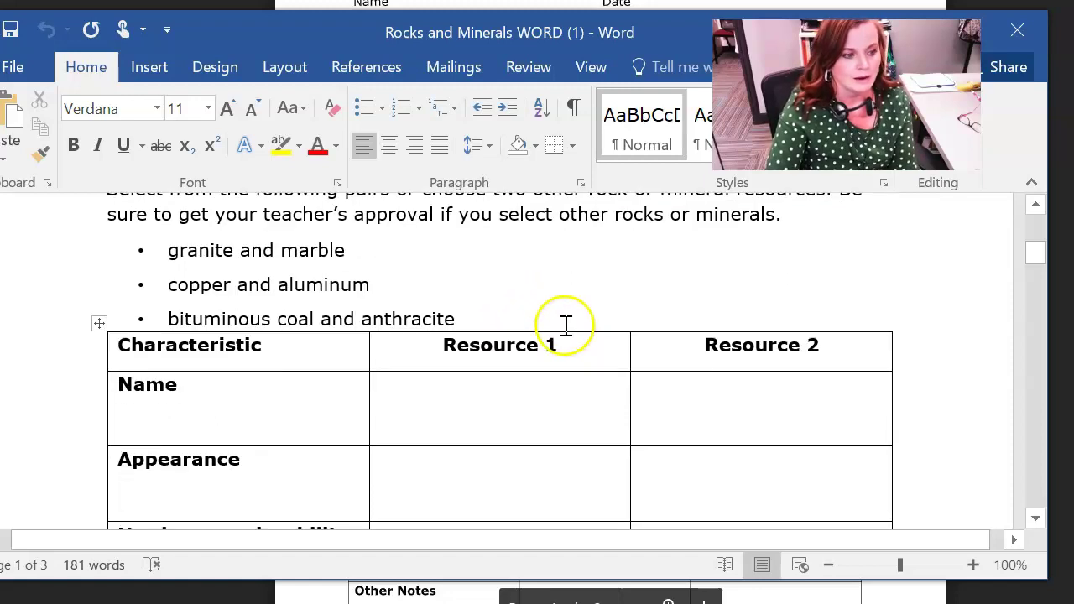
scroll(391, 401, down, 4)
scroll(316, 485, down, 3)
scroll(318, 378, up, 3)
scroll(336, 386, up, 6)
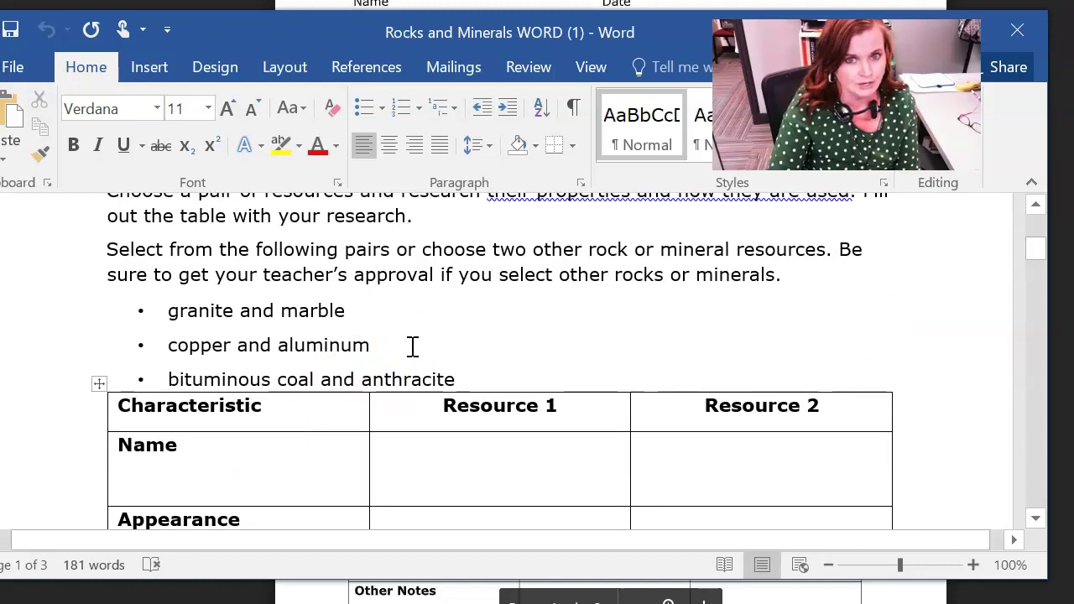
scroll(420, 340, up, 1)
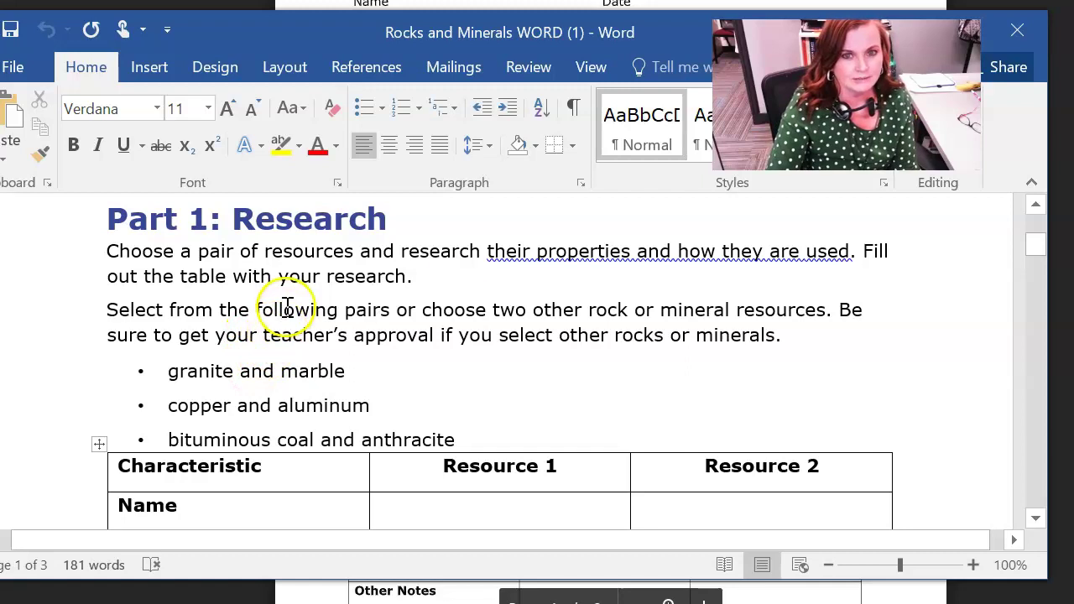
scroll(678, 349, down, 3)
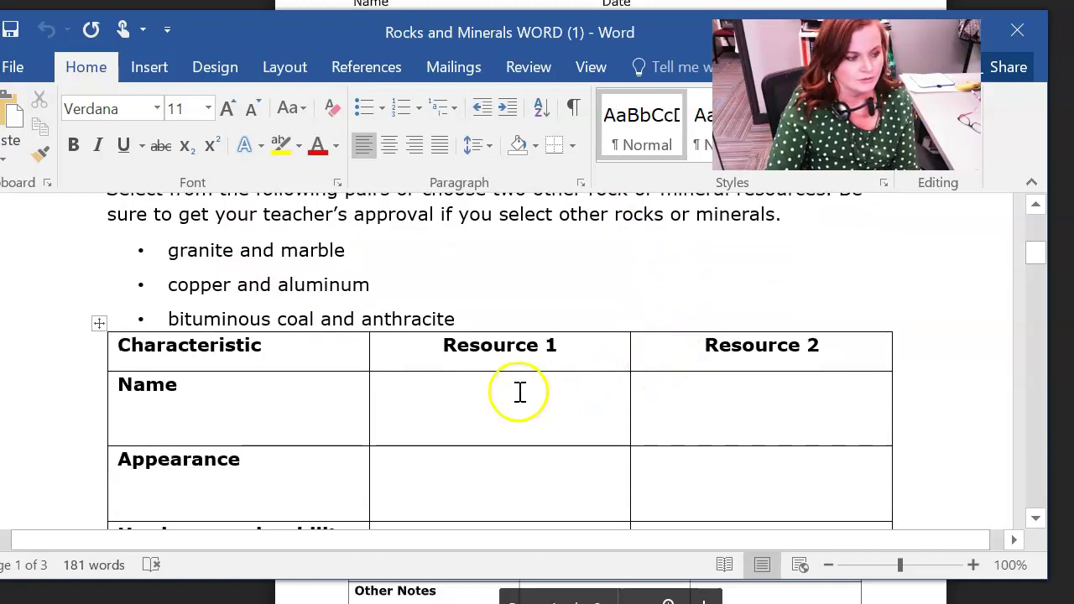
click(520, 392)
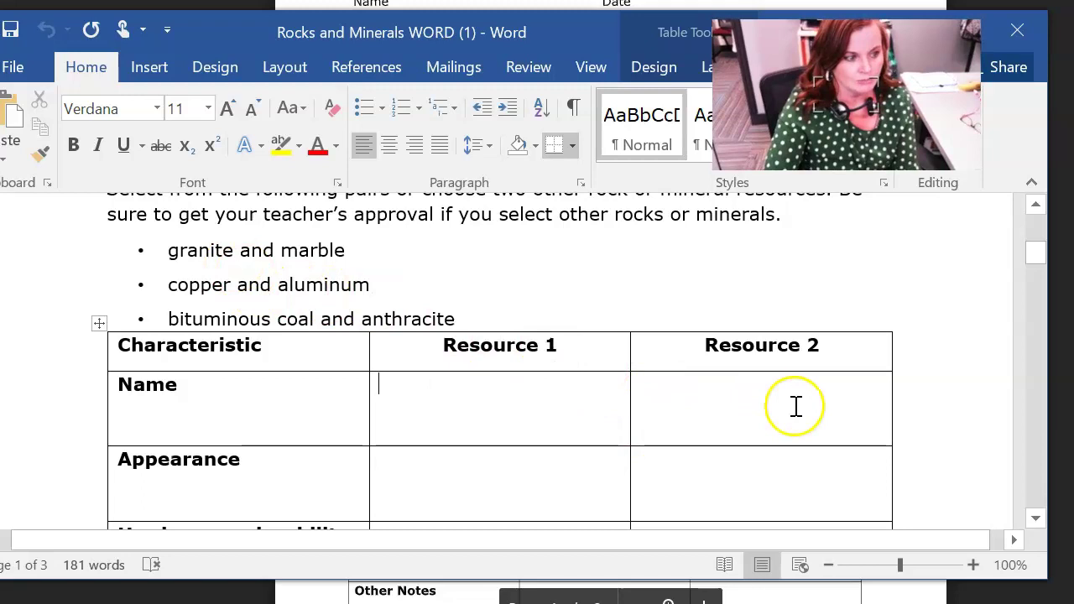
scroll(791, 408, down, 2)
click(492, 426)
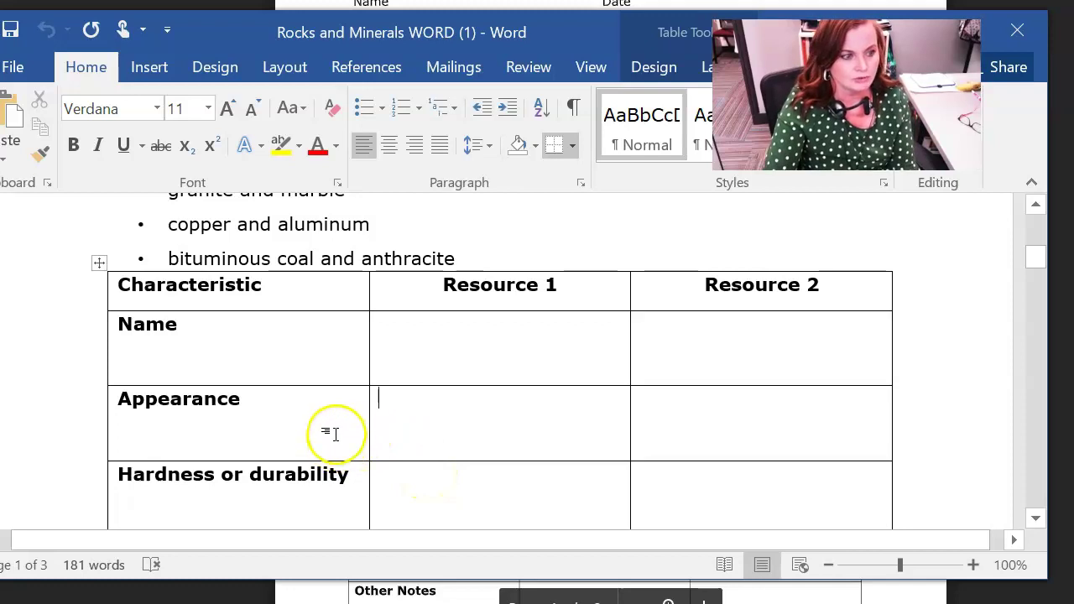
scroll(432, 390, down, 2)
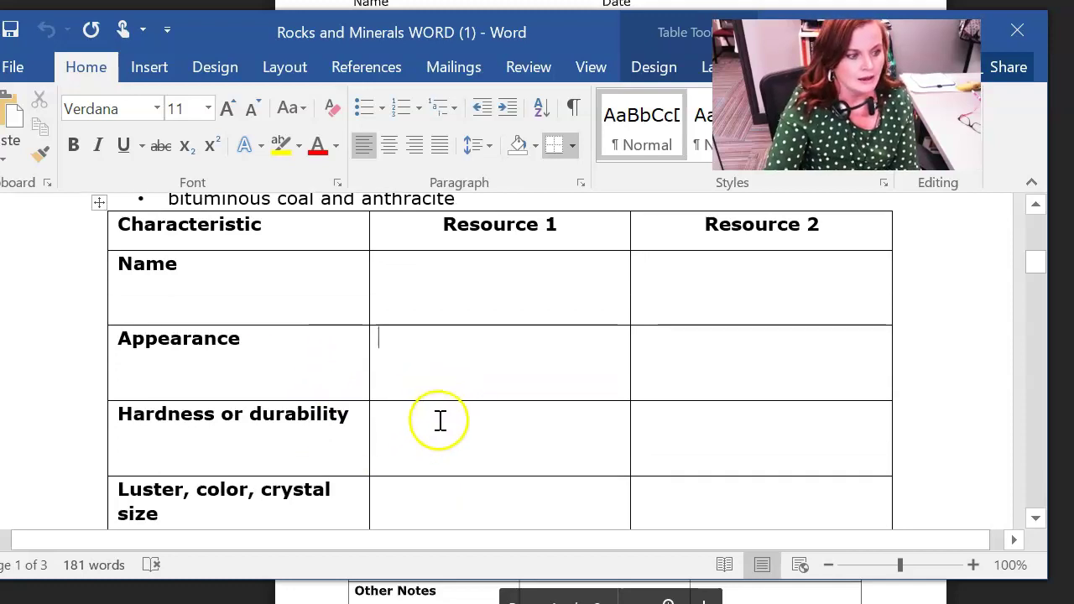
click(438, 429)
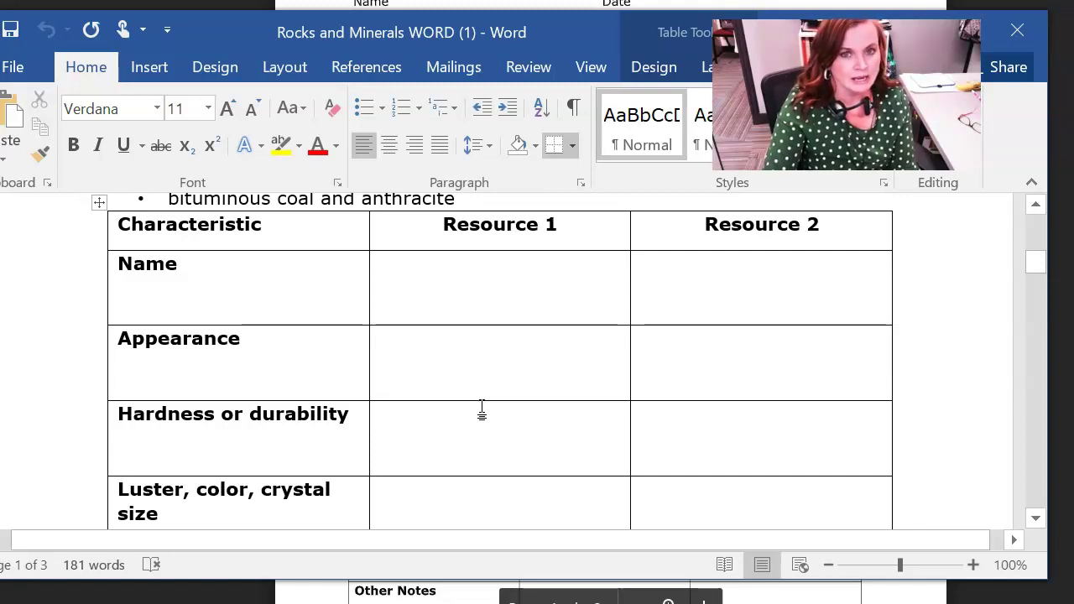
scroll(483, 401, down, 3)
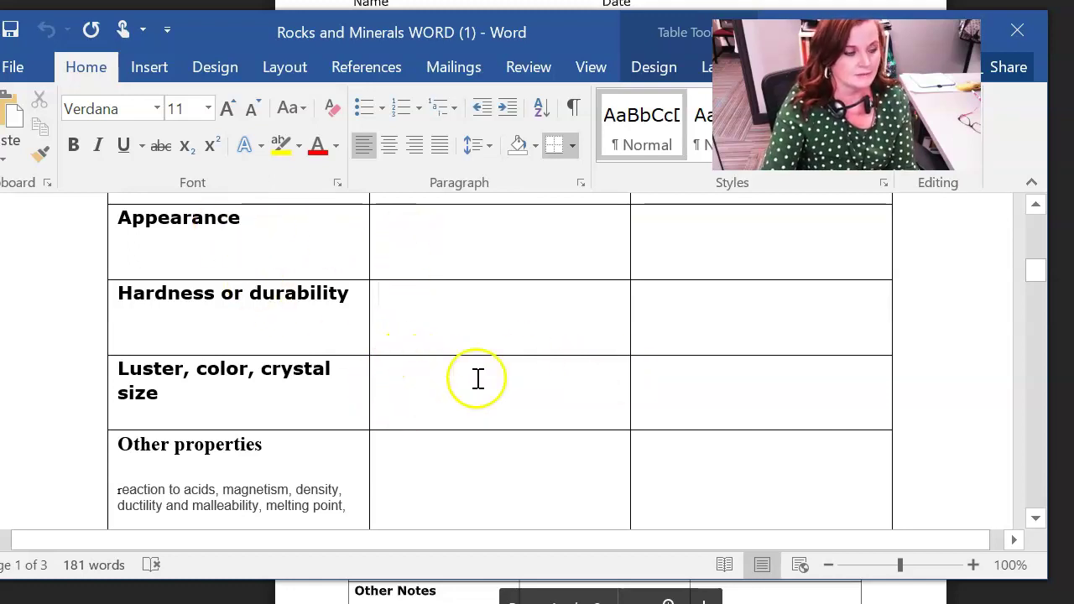
Step: Scroll through the worksheet table, placing the cursor in a Resource 1 cell
scroll(503, 373, down, 3)
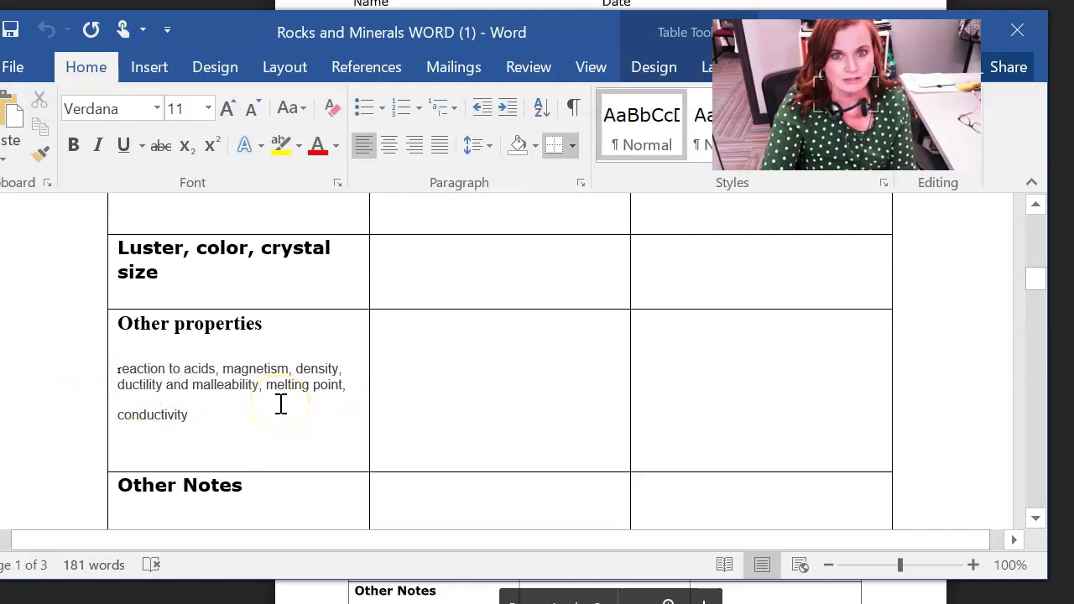
click(427, 411)
scroll(427, 414, up, 5)
scroll(427, 414, up, 3)
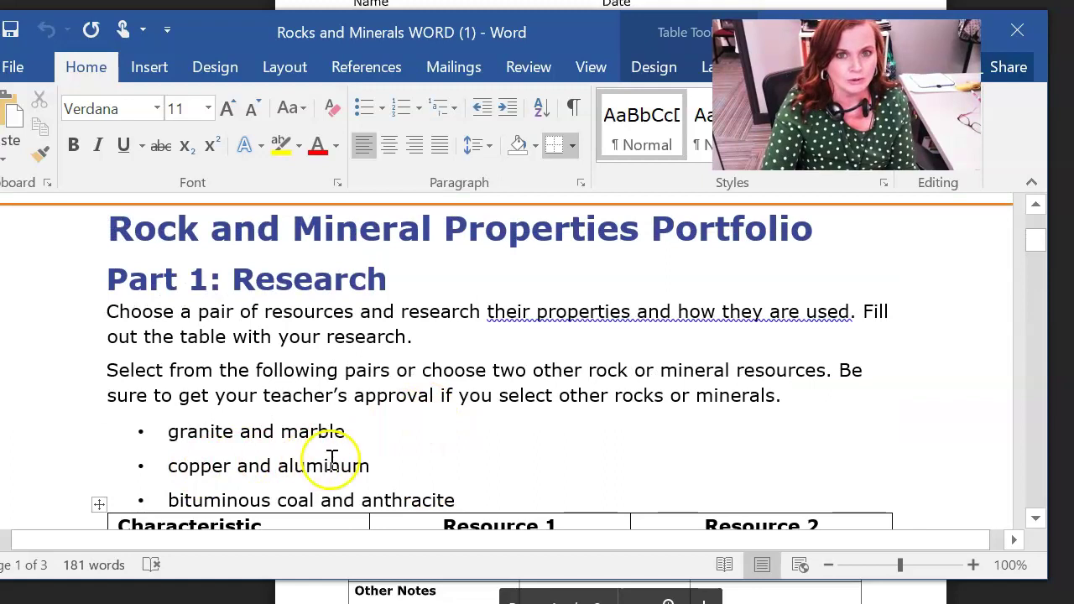
scroll(336, 441, down, 3)
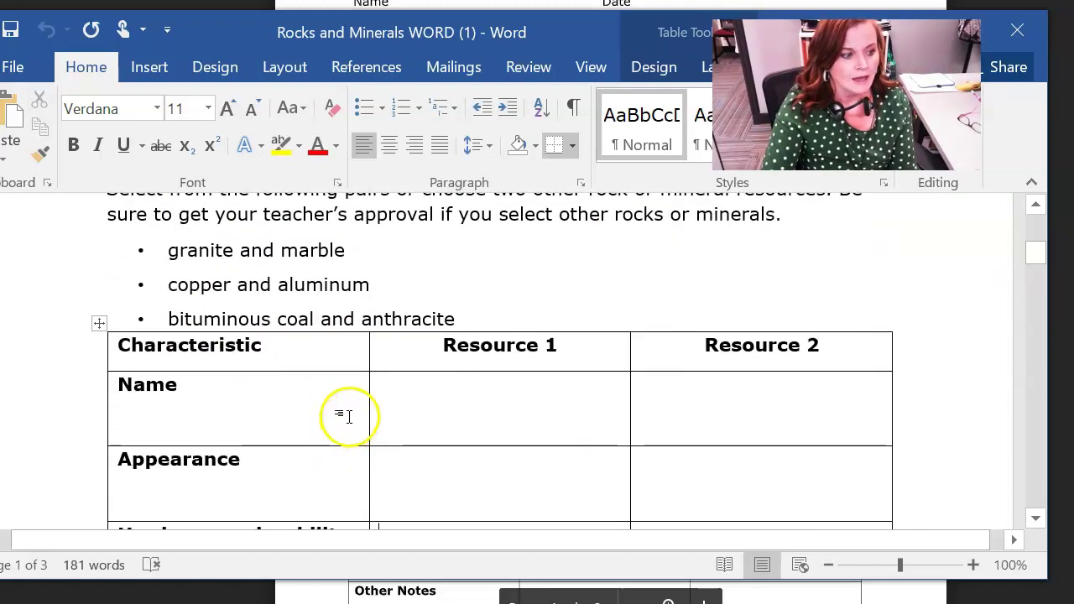
scroll(336, 428, down, 2)
scroll(300, 427, up, 2)
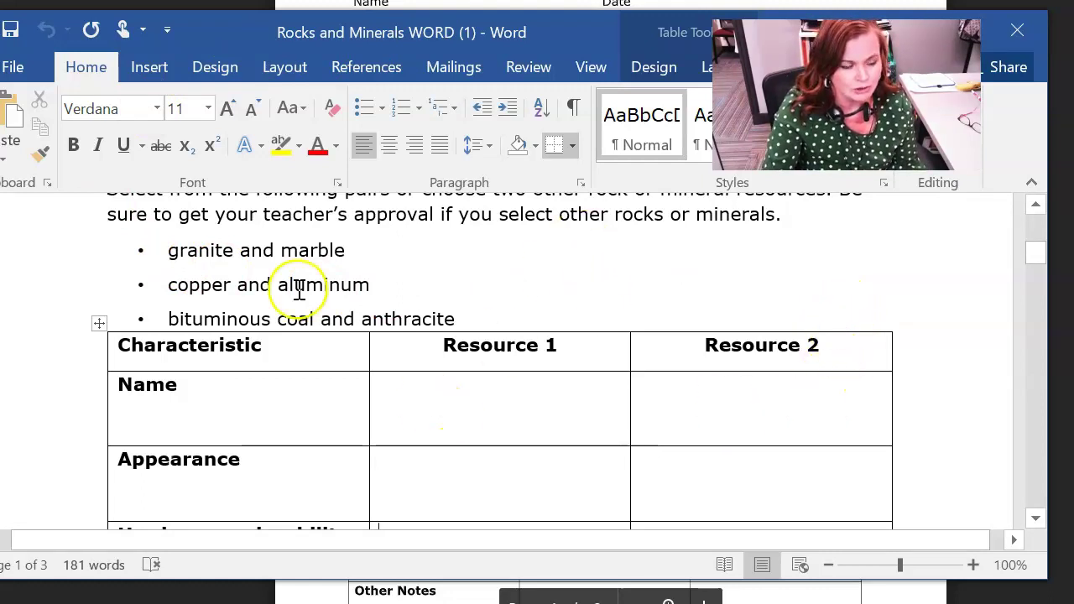
scroll(336, 420, down, 5)
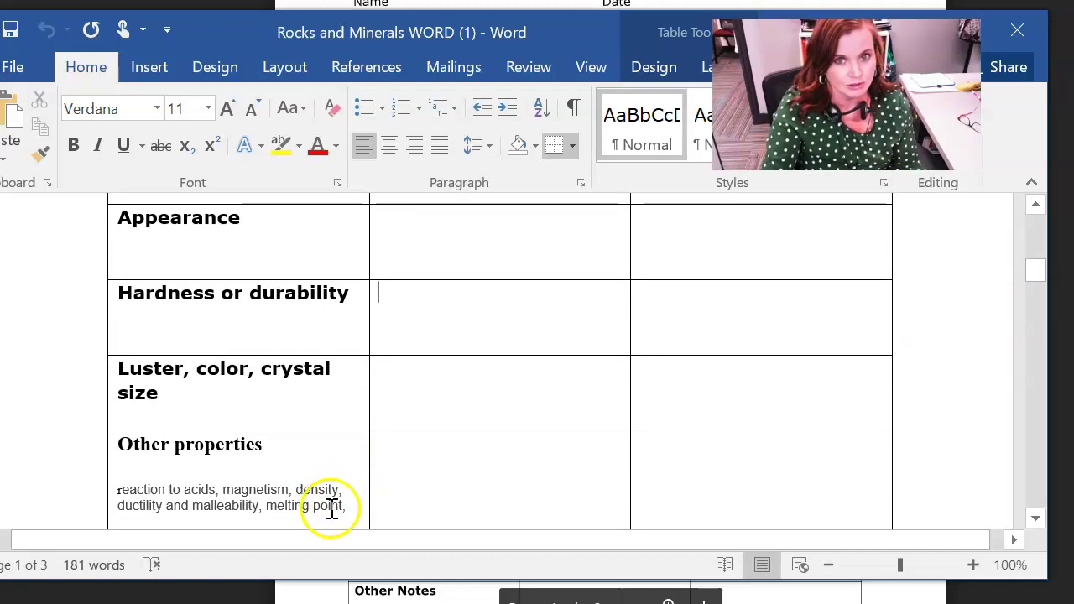
scroll(332, 516, down, 1)
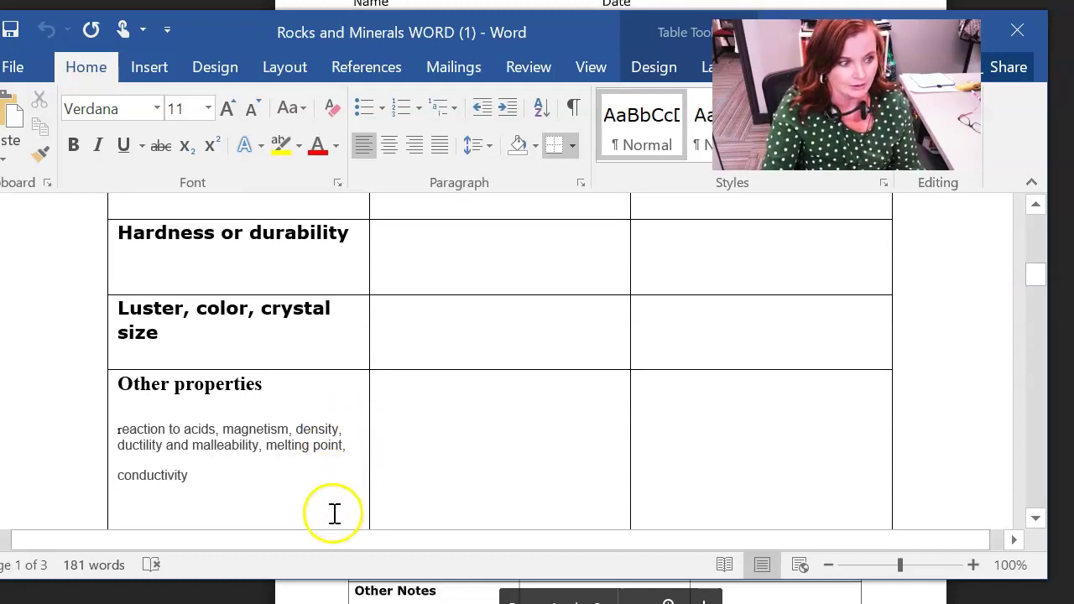
Step: Point out the melting point and conductivity examples listed under Other properties
click(303, 446)
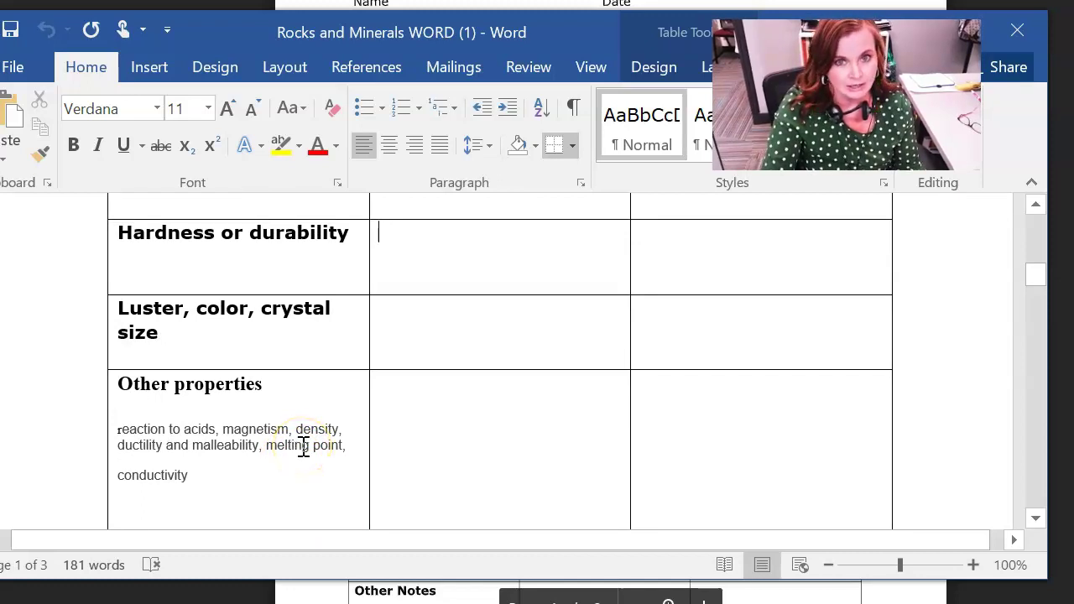
click(307, 441)
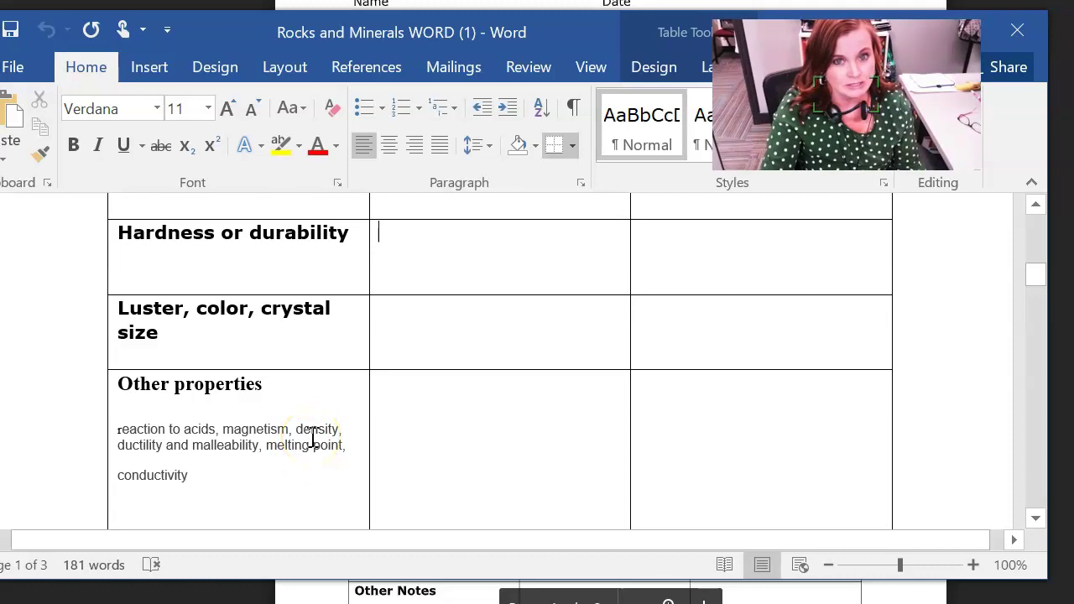
click(256, 470)
scroll(257, 471, down, 2)
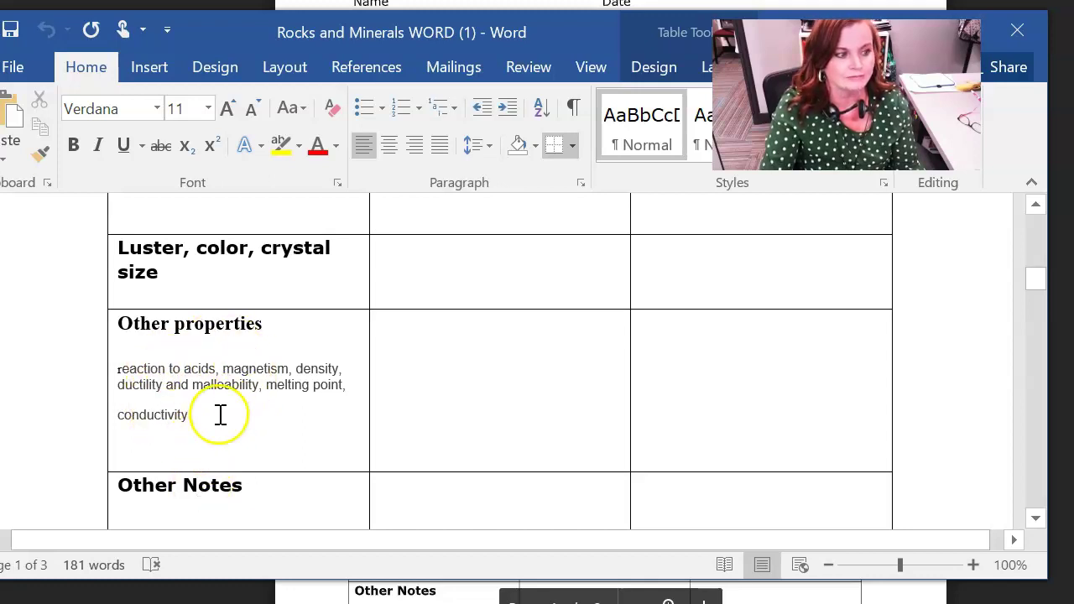
scroll(185, 394, down, 4)
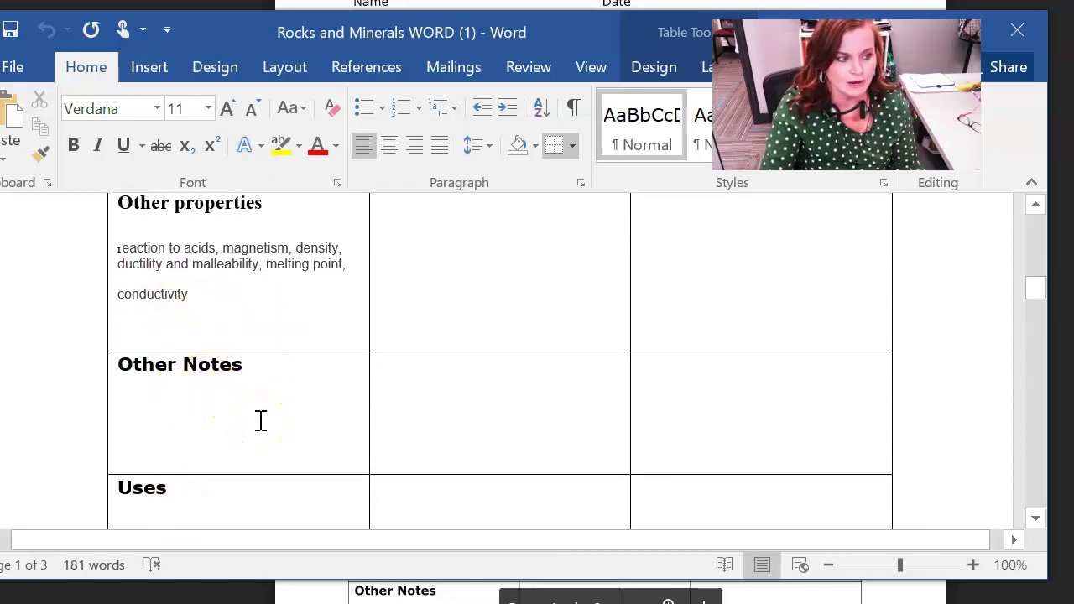
scroll(261, 421, up, 2)
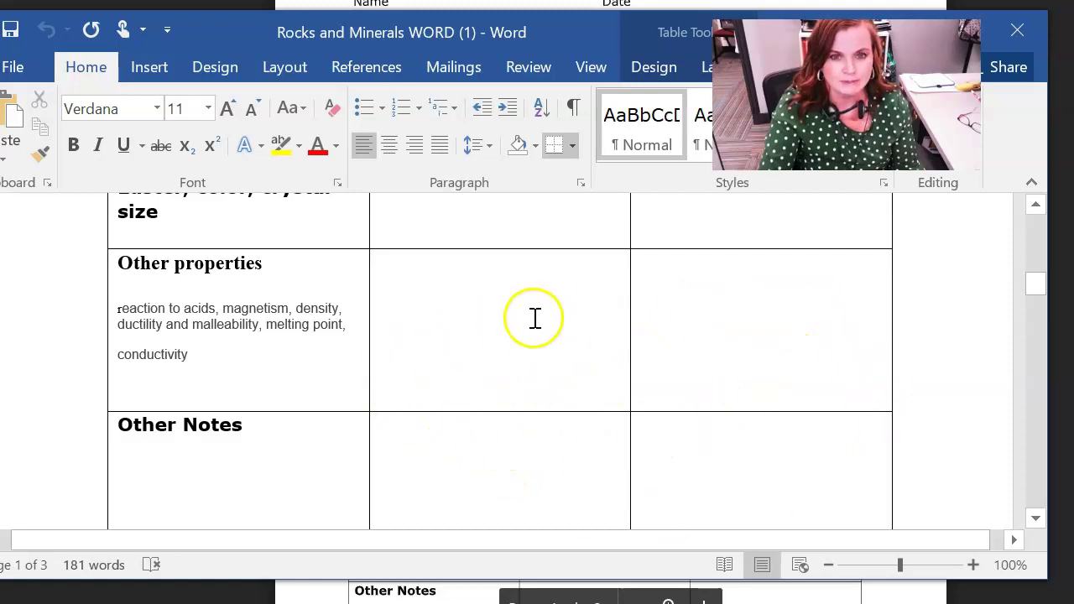
Step: Under Other Notes, add 9-pt non-bold prompts 'How abundant is it? How is it mined? How expensive is it?'
click(254, 430)
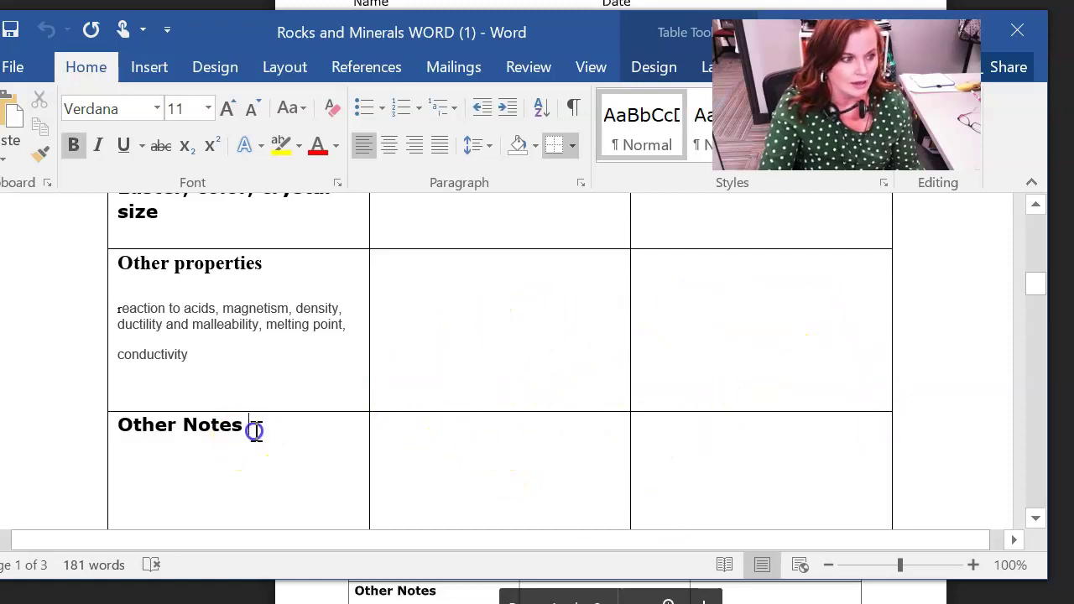
key(Return)
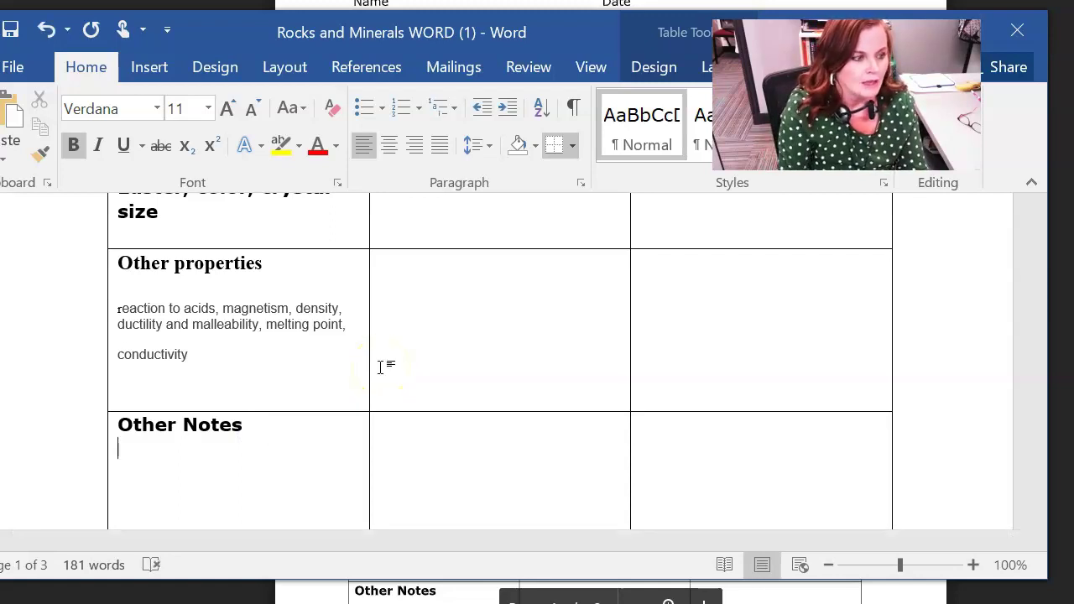
click(211, 105)
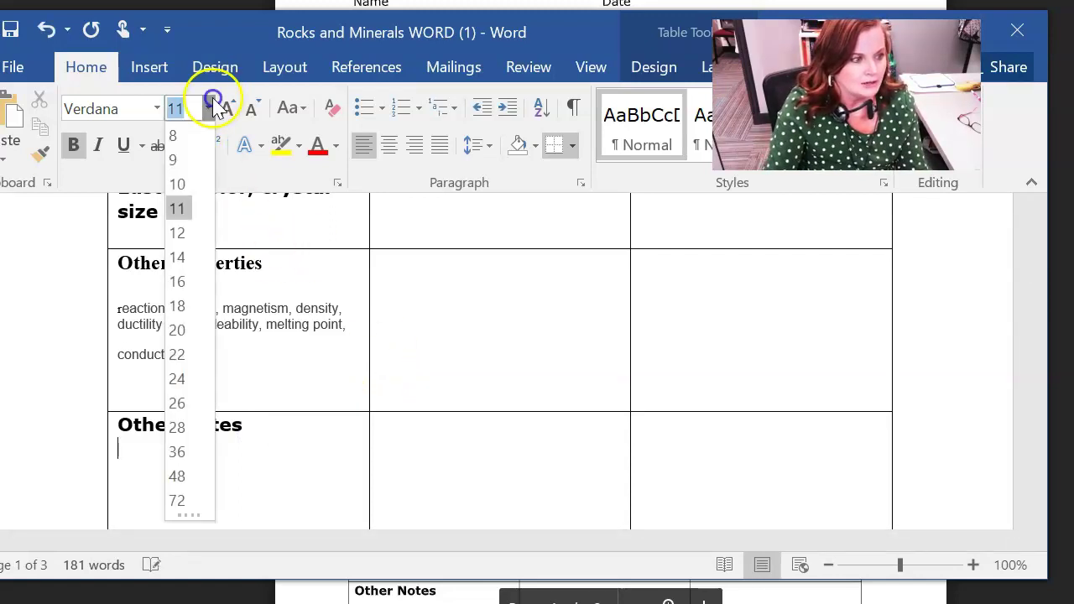
click(172, 159)
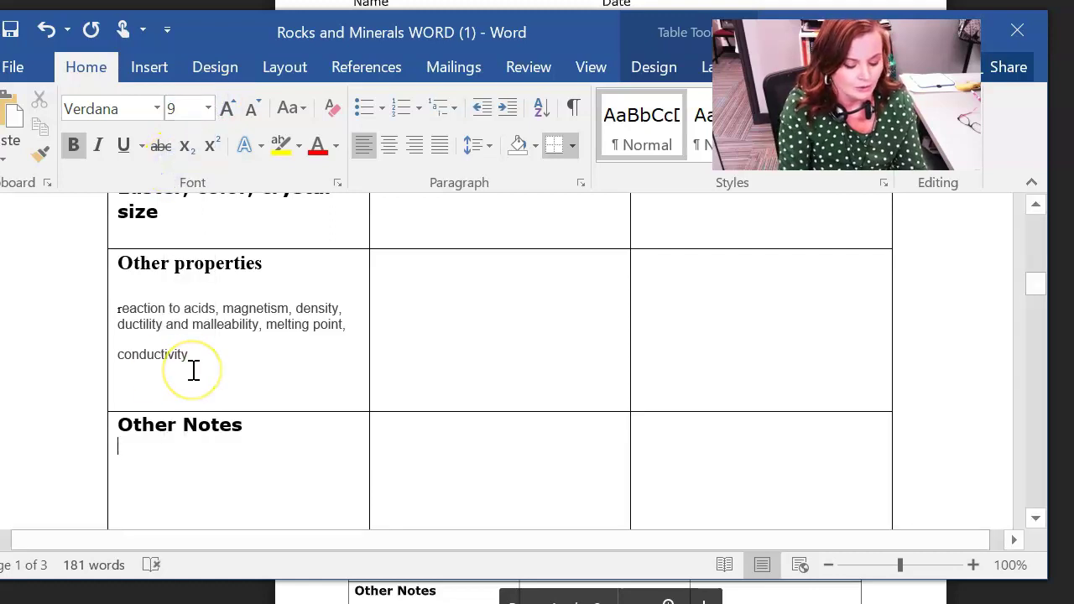
text(How)
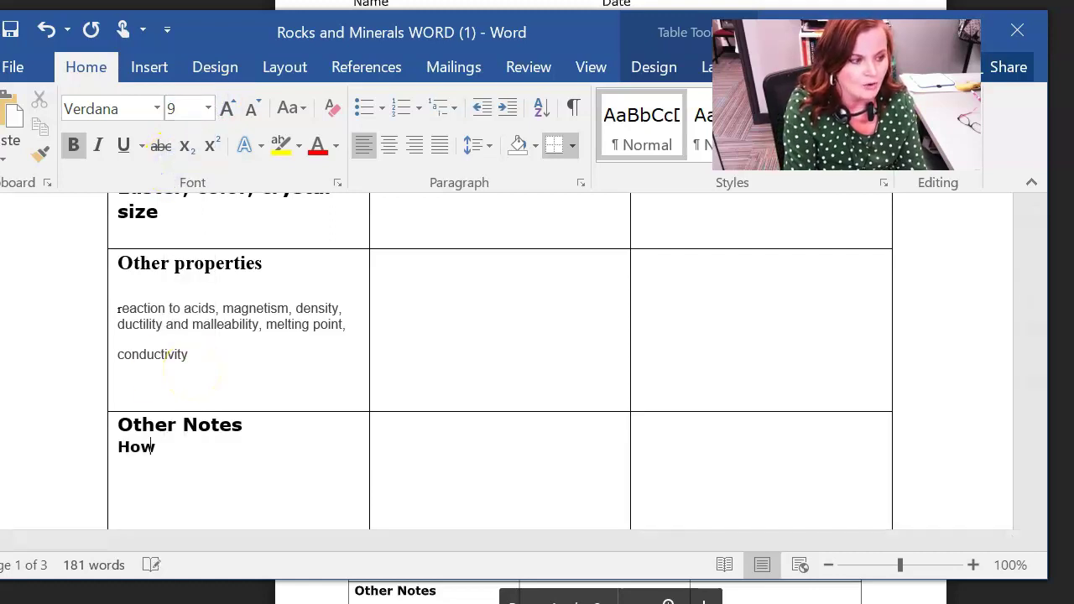
key(BackSpace)
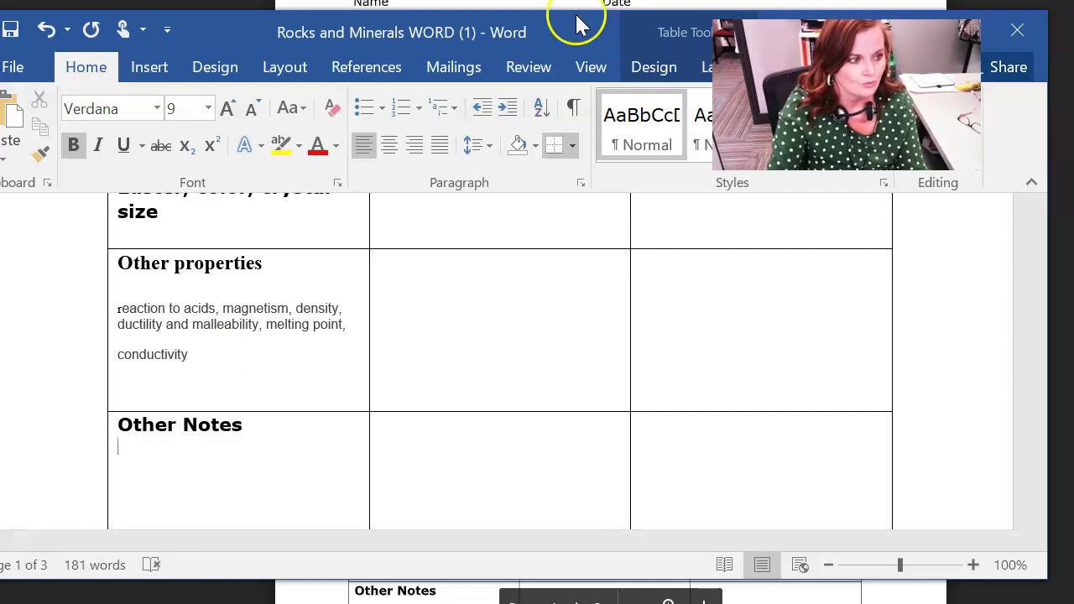
click(81, 146)
click(151, 456)
text(How abundant is it?  How is it)
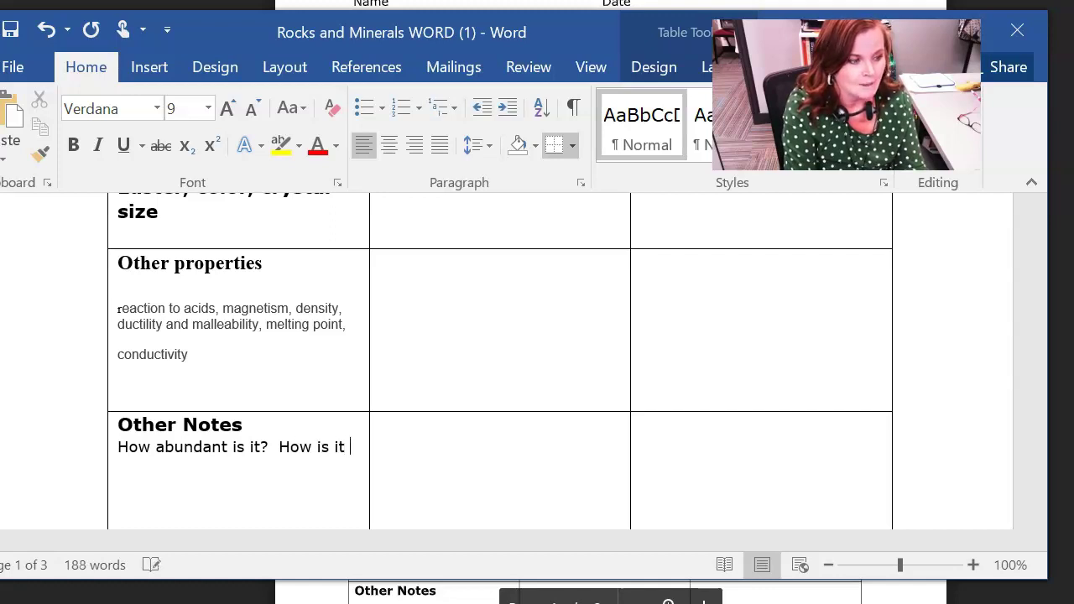
text(mined?  How )
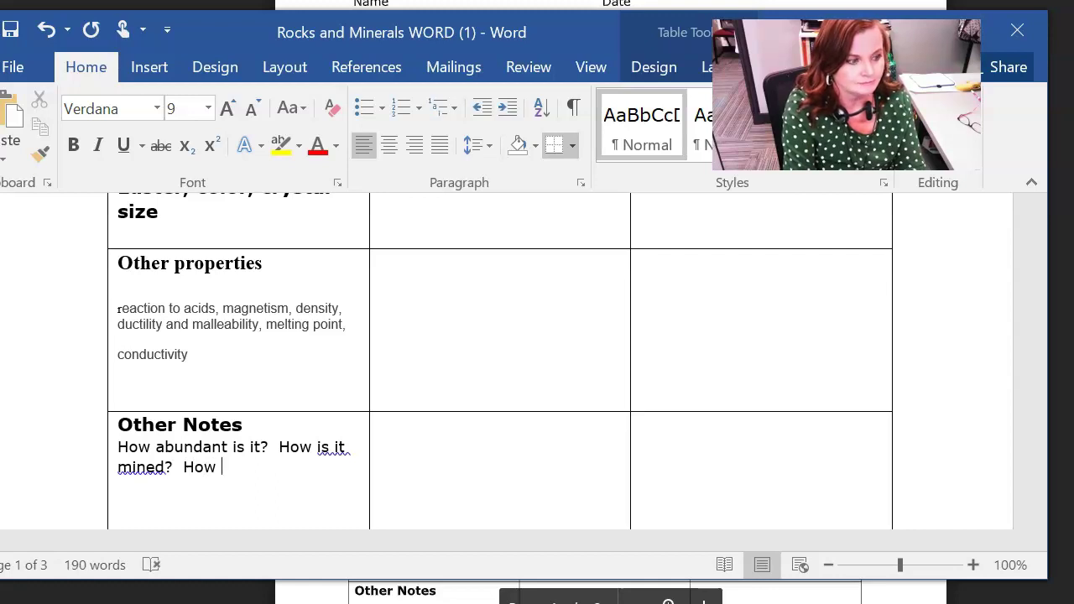
text(expensive is it?)
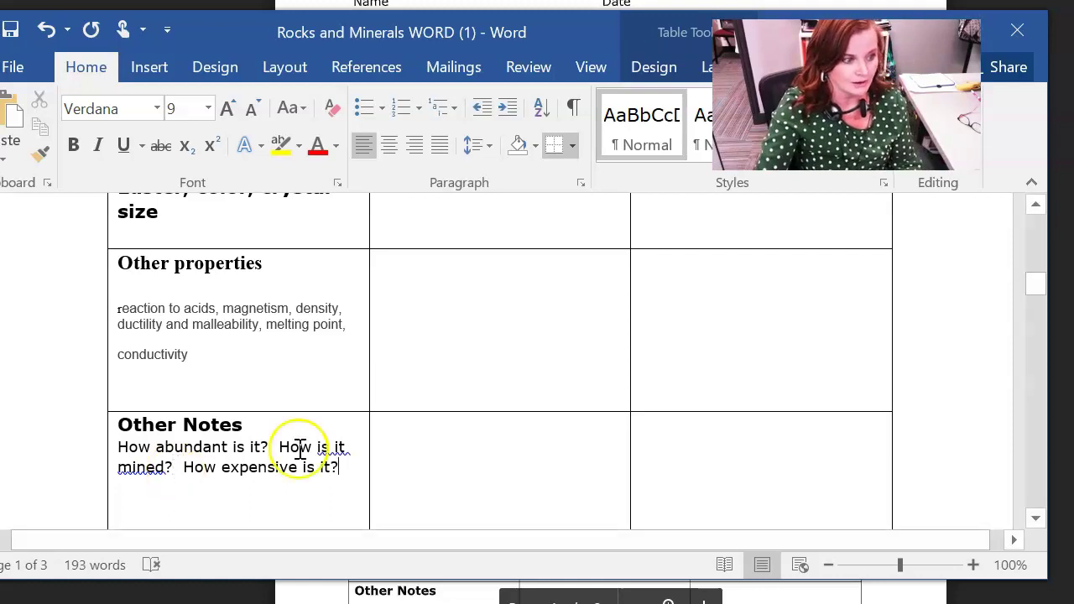
Step: Step through the Other Notes, Uses and Resource 2 Name cells of the table
click(617, 451)
scroll(618, 449, down, 5)
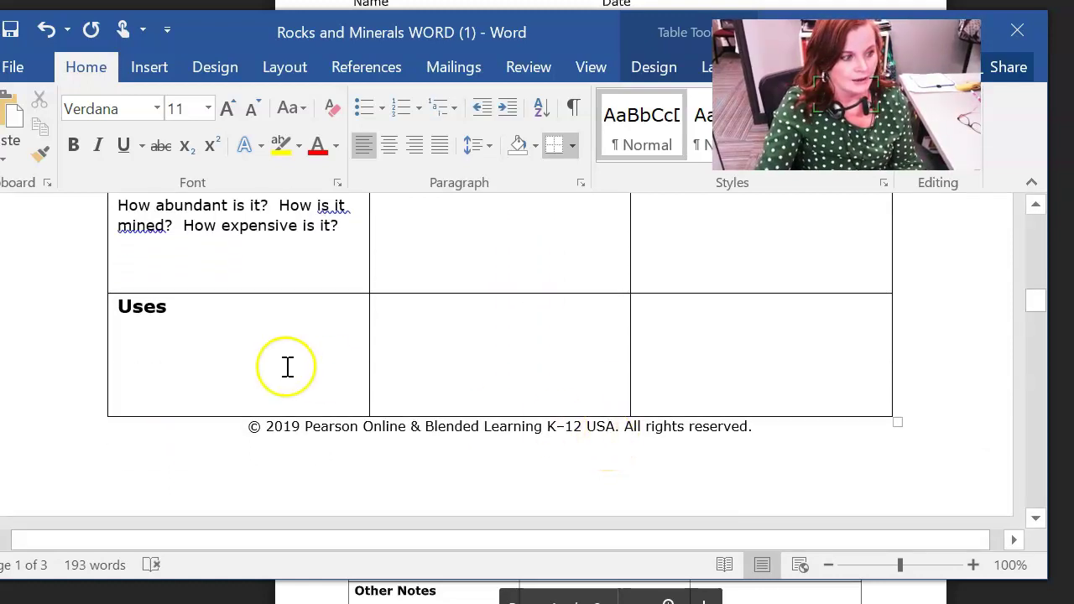
click(227, 359)
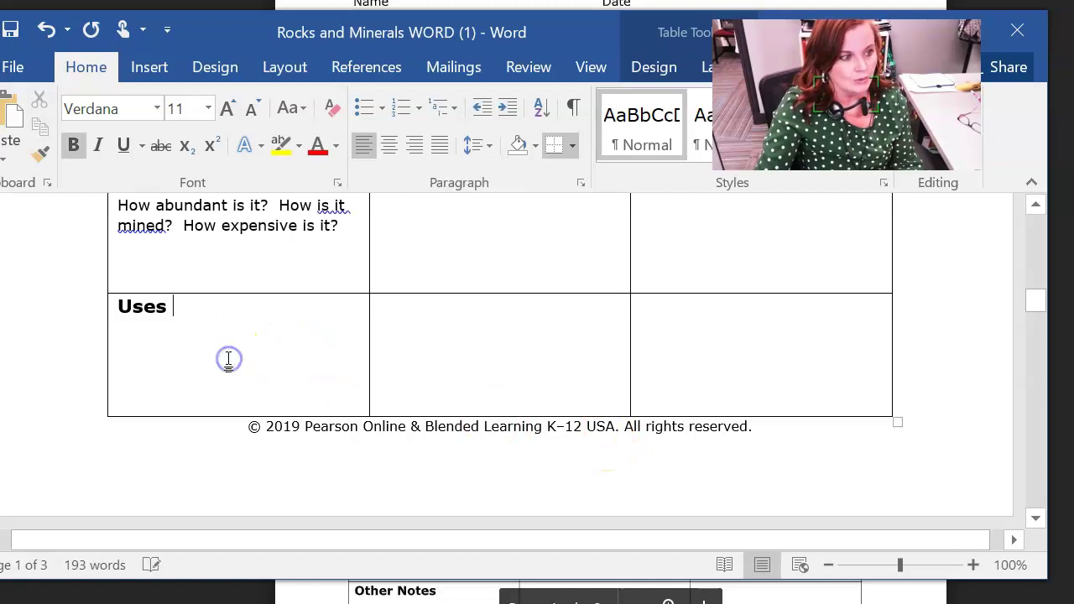
click(607, 341)
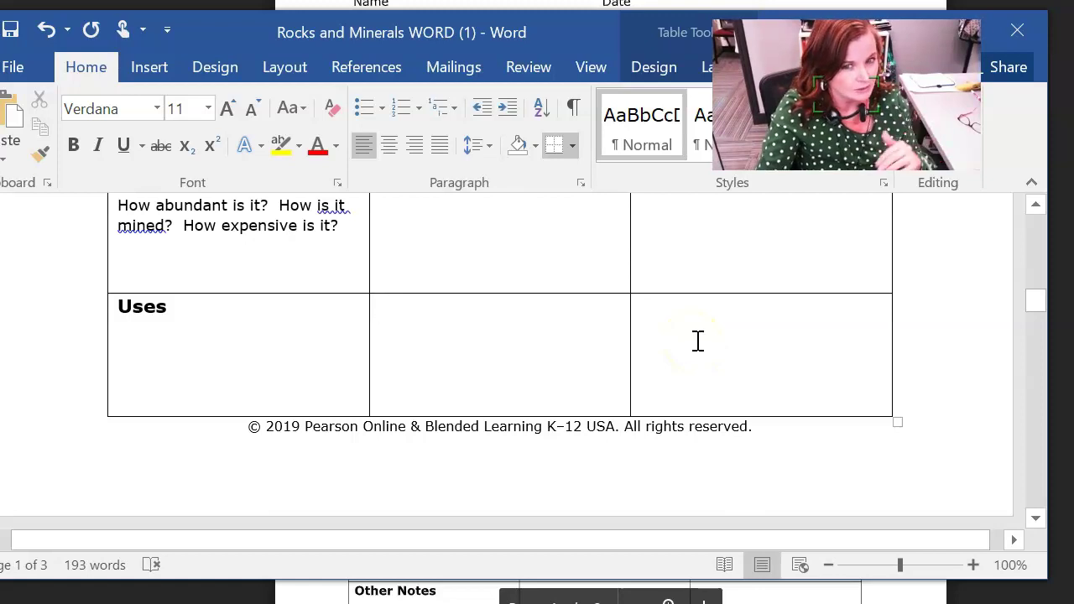
scroll(699, 343, up, 15)
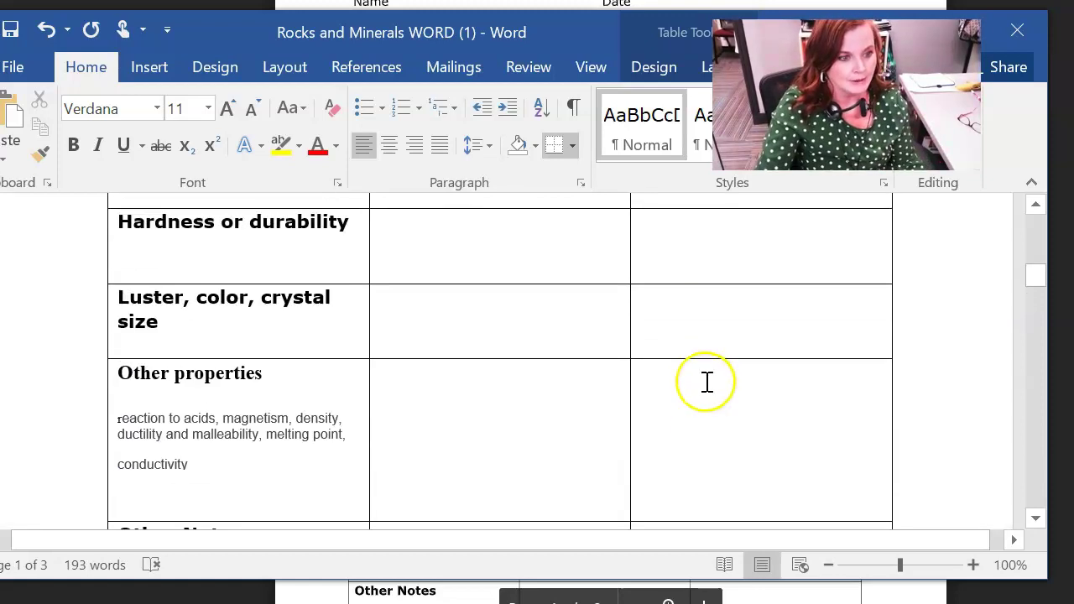
scroll(718, 392, down, 9)
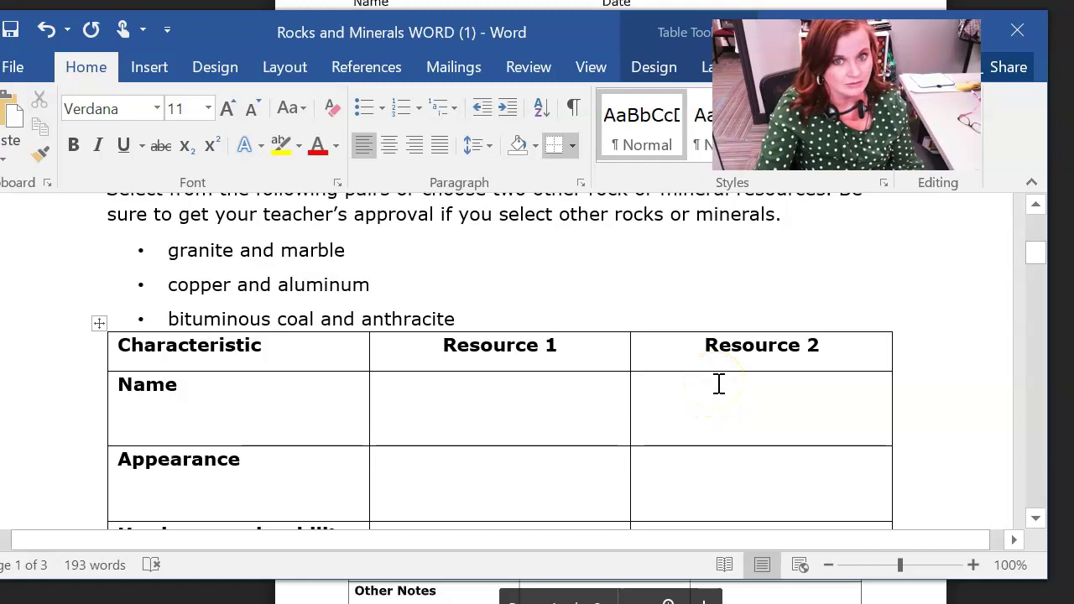
click(726, 384)
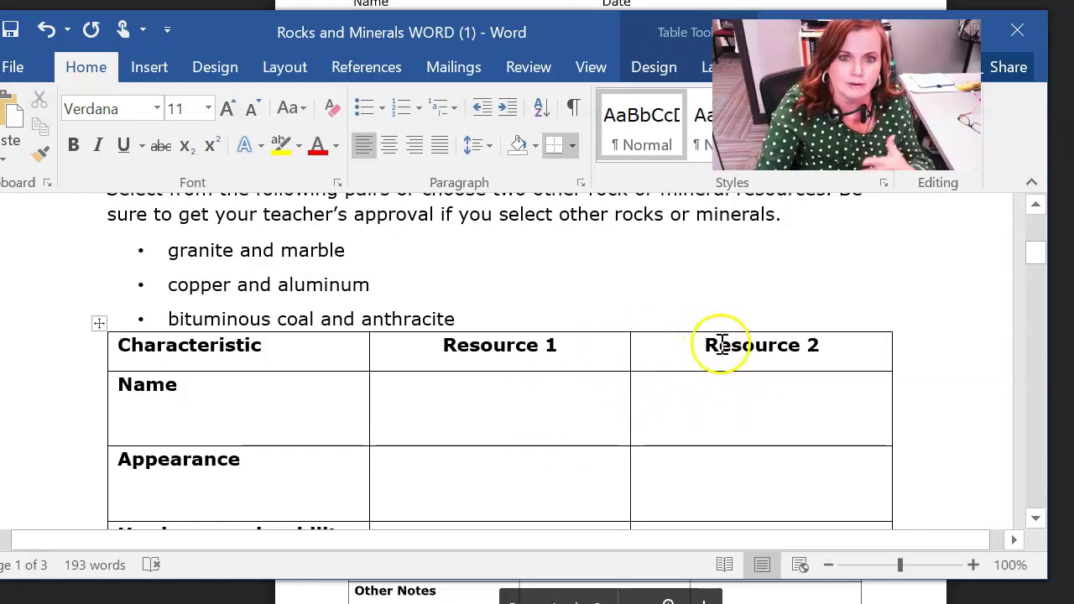
Step: Review the Part 2: Analysis instructions and return to the browser's course page
scroll(722, 346, down, 15)
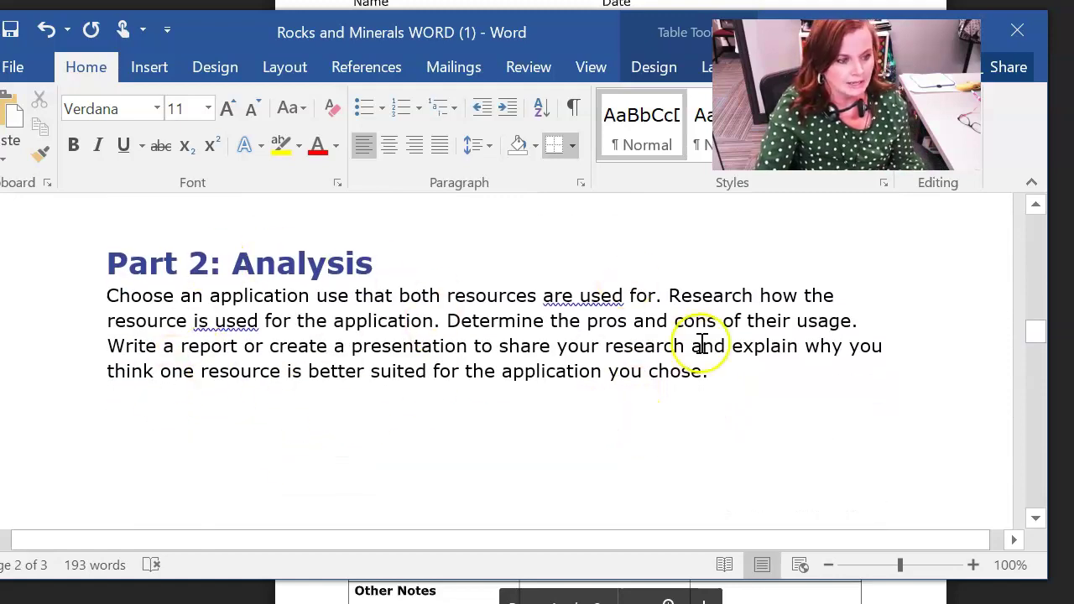
scroll(719, 339, up, 10)
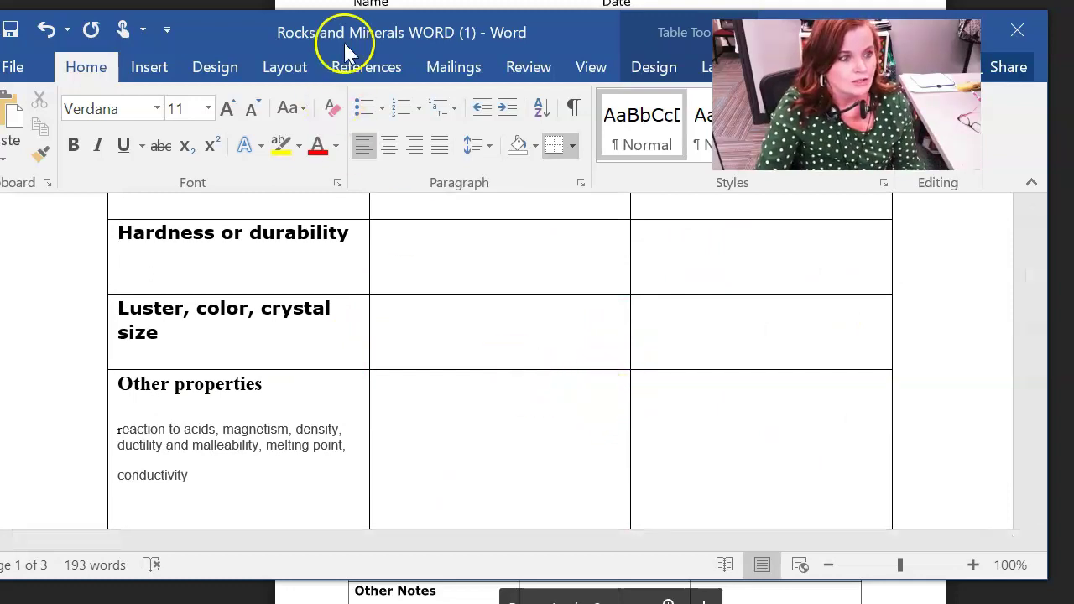
click(386, 102)
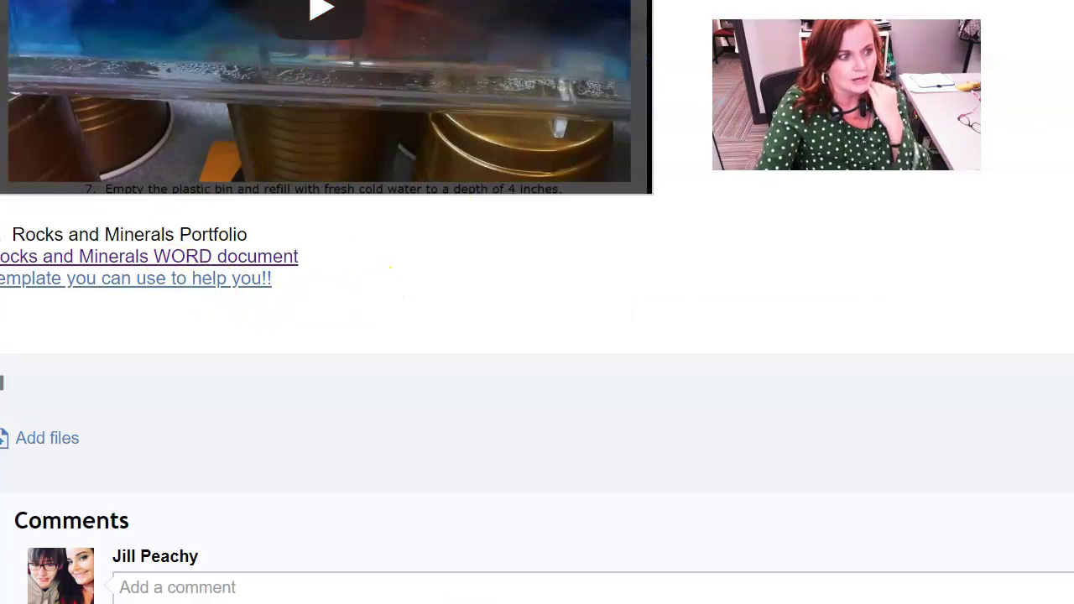
Step: Open the 'Template you can use to help you!!' link to the Rock/Mineral slide template
click(286, 284)
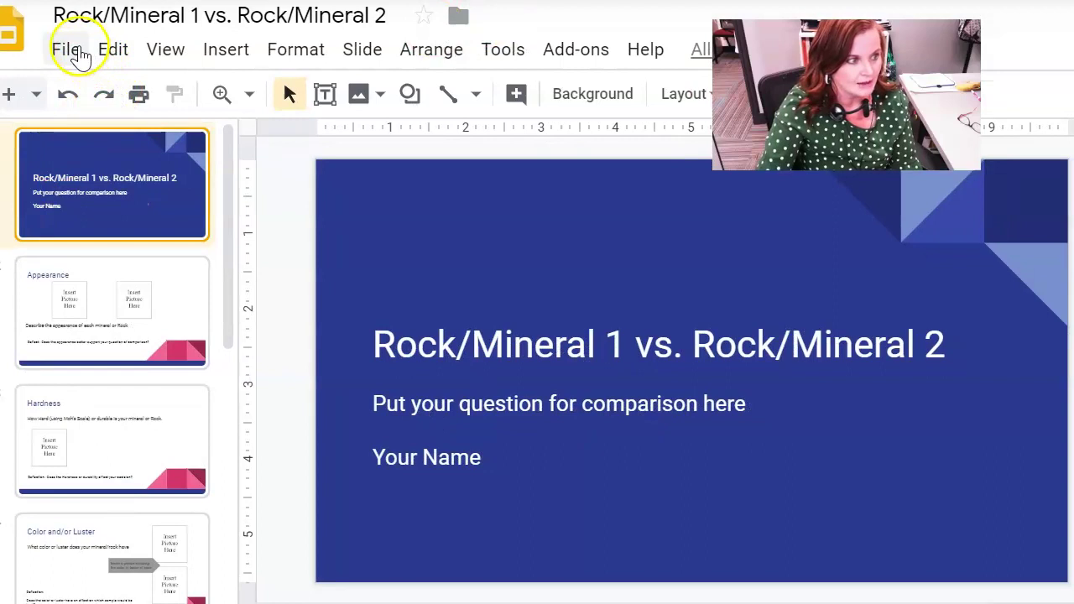
Step: Download the template as Microsoft PowerPoint (.pptx) and open it in PowerPoint
click(74, 54)
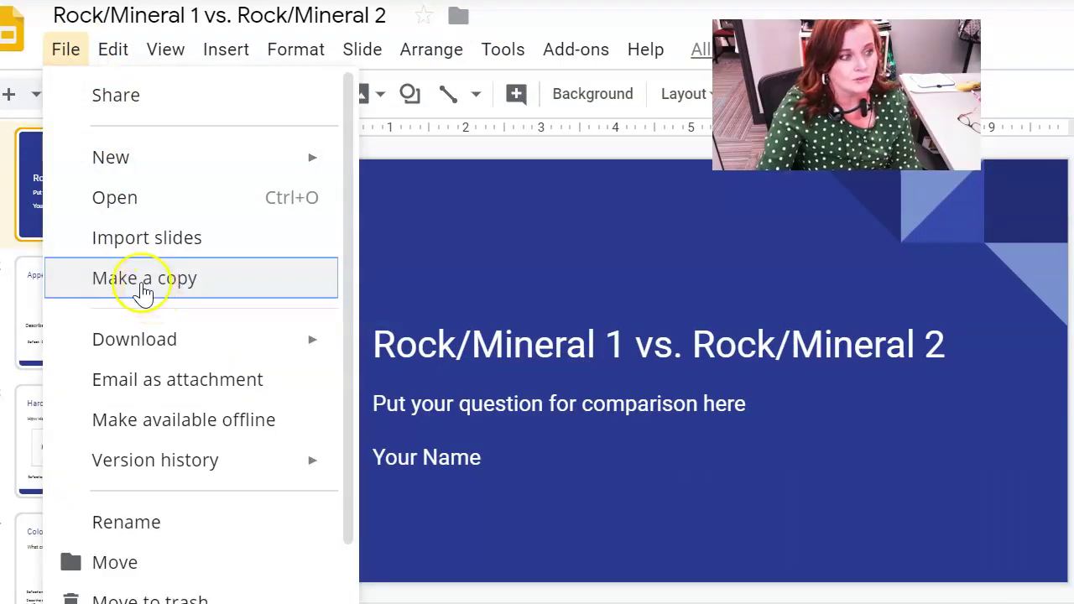
mouse_move(117, 357)
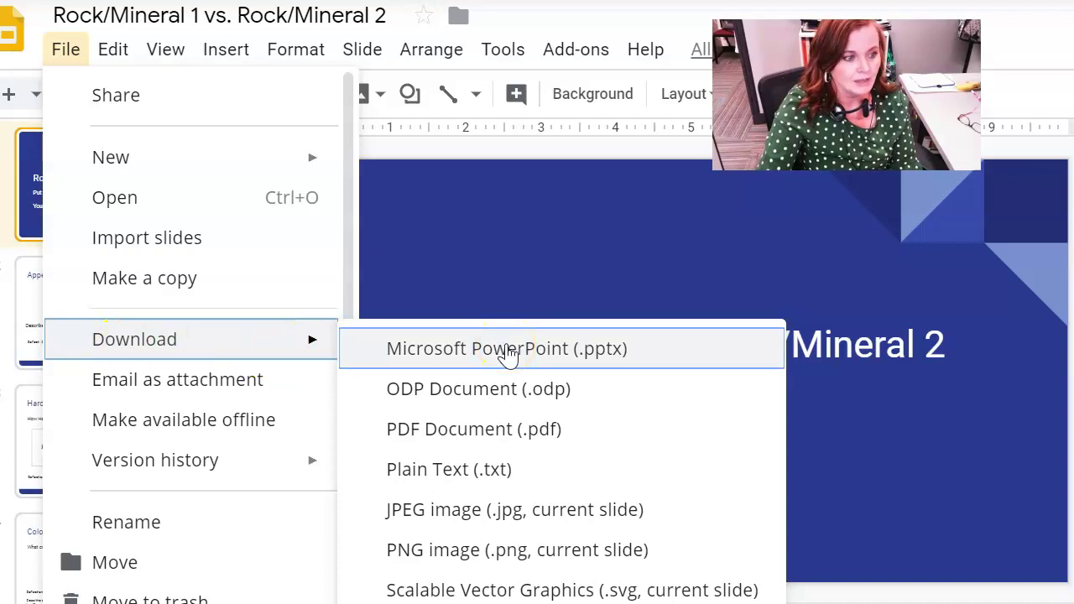
click(510, 354)
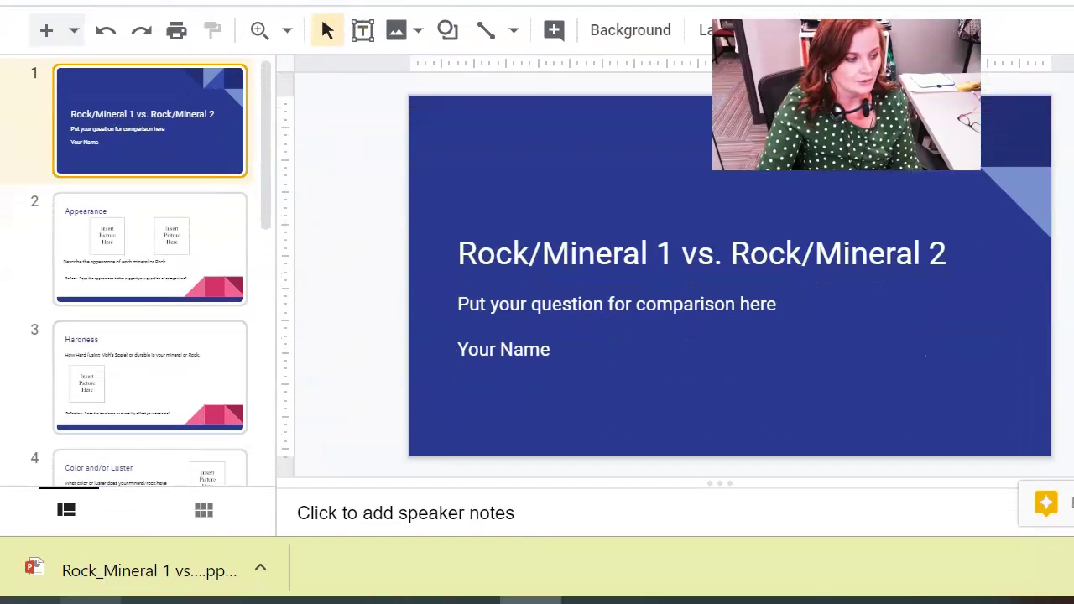
click(144, 592)
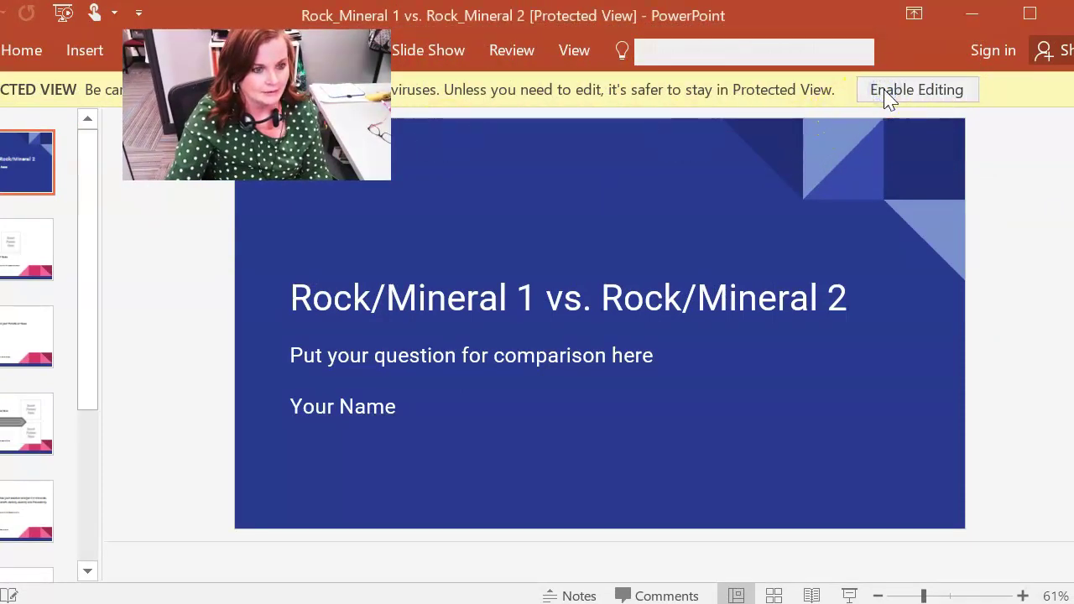
Step: Enable editing on the downloaded Rock/Mineral comparison template and browse its slides
click(906, 94)
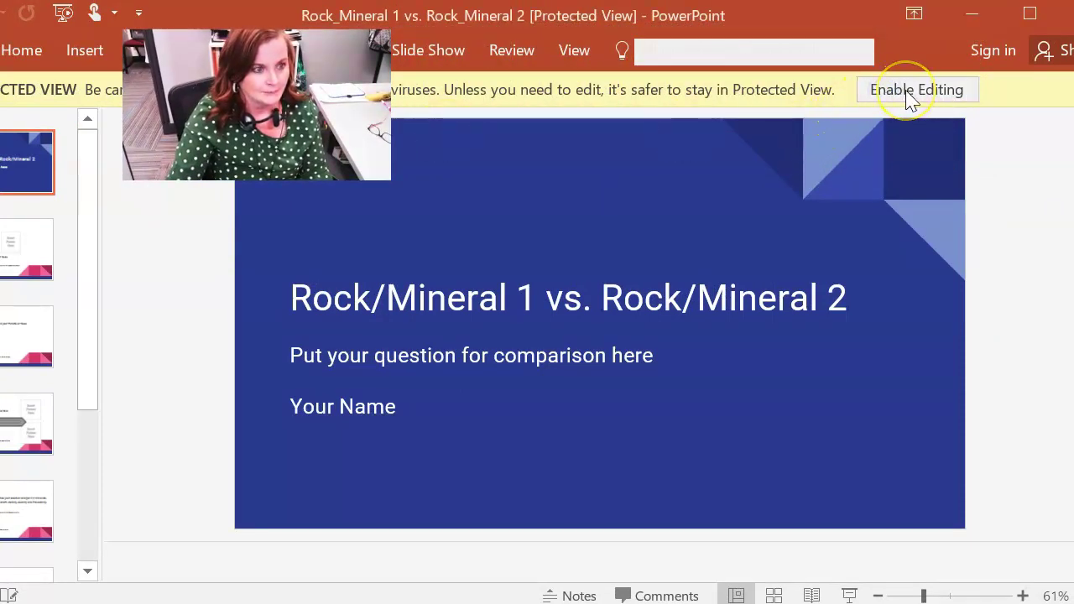
click(923, 91)
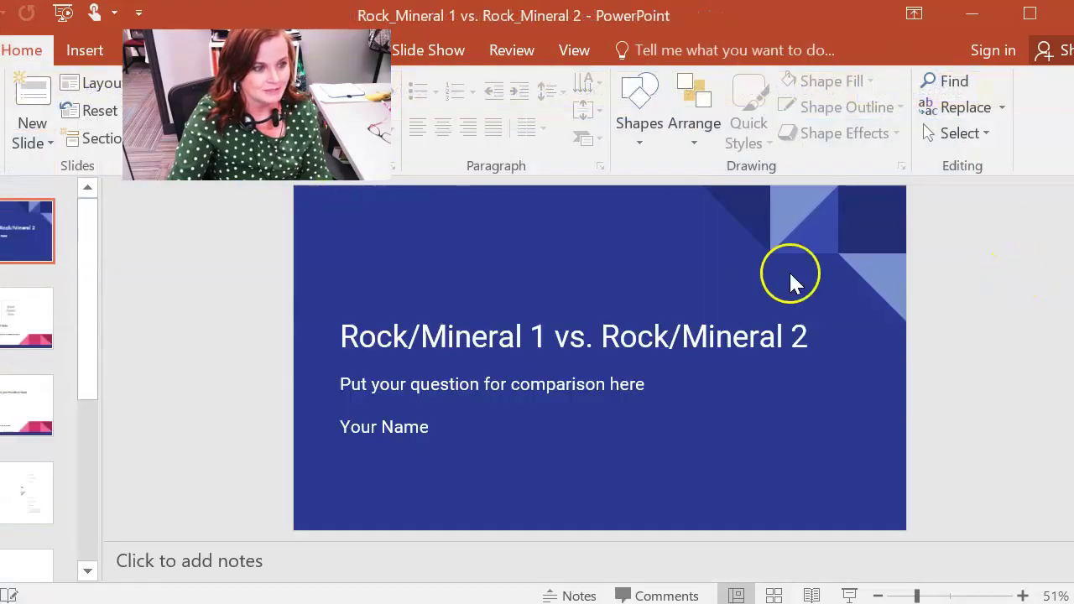
scroll(629, 369, down, 10)
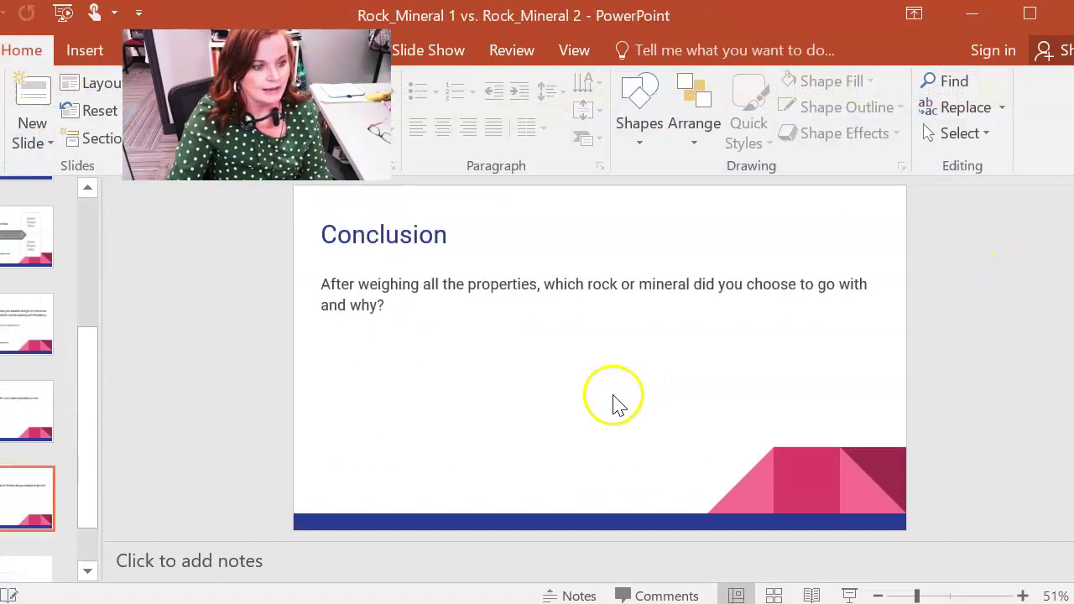
scroll(651, 423, up, 6)
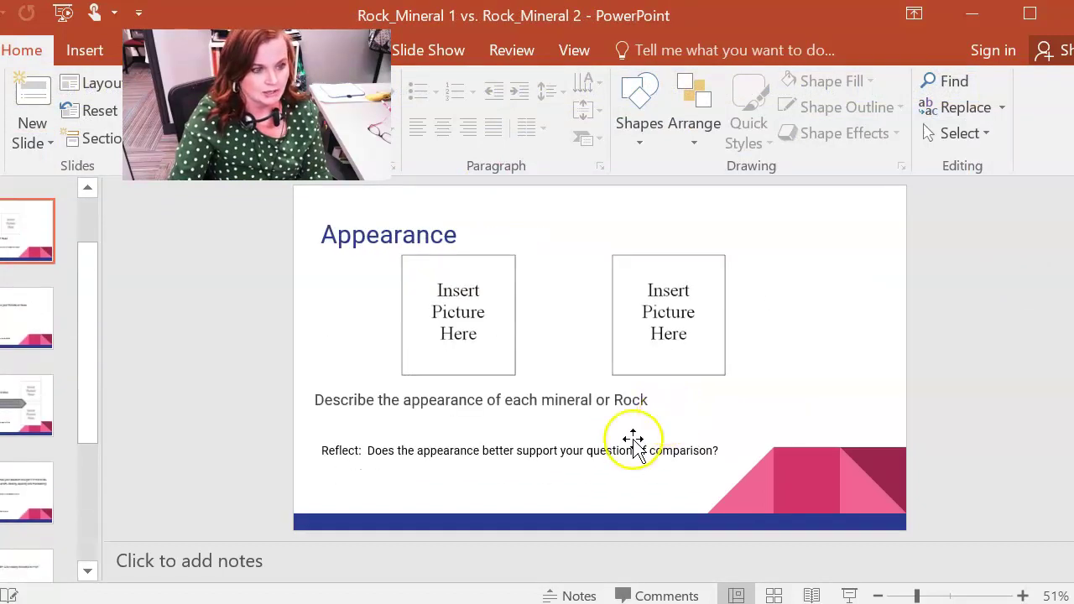
Step: Collapse the speaker notes area to enlarge the slide and go back to the title slide
drag(485, 543, 493, 588)
scroll(526, 478, up, 2)
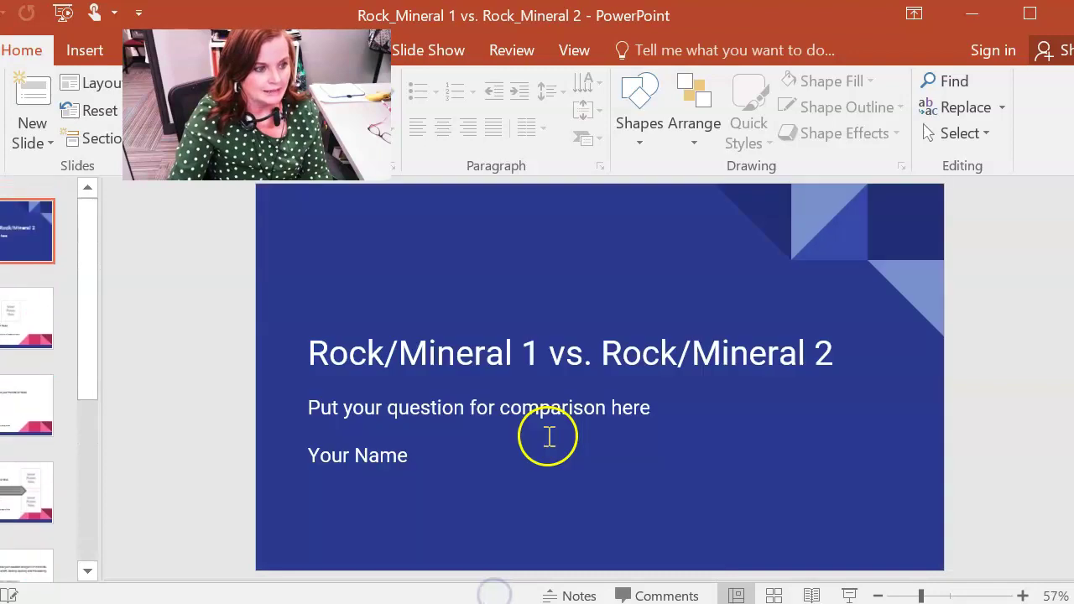
click(390, 361)
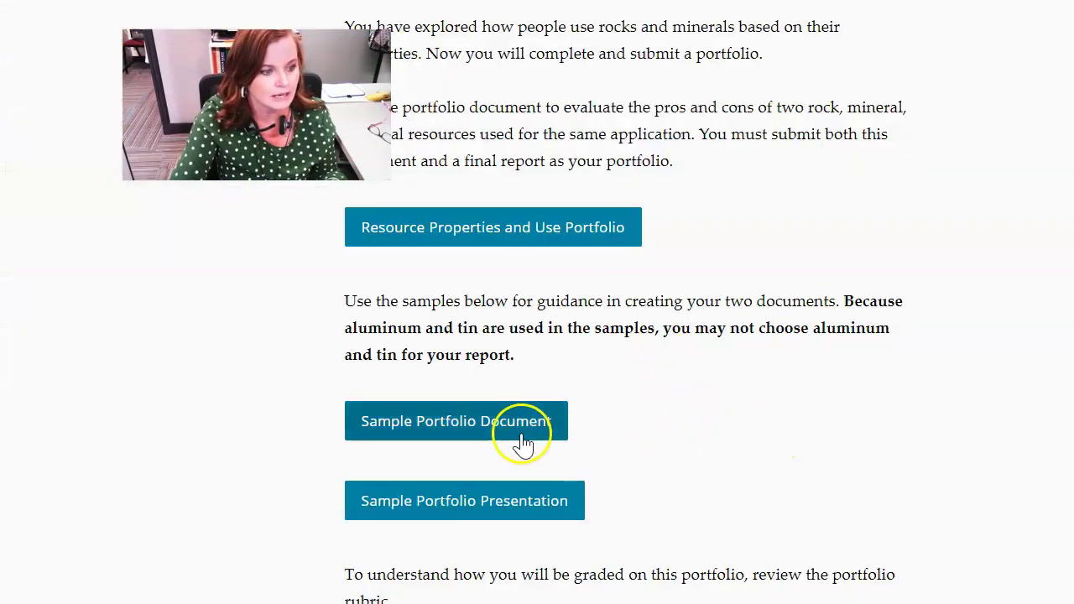
Step: Preview the aluminum-and-tin Sample Portfolio Document PDF, then close it
click(517, 428)
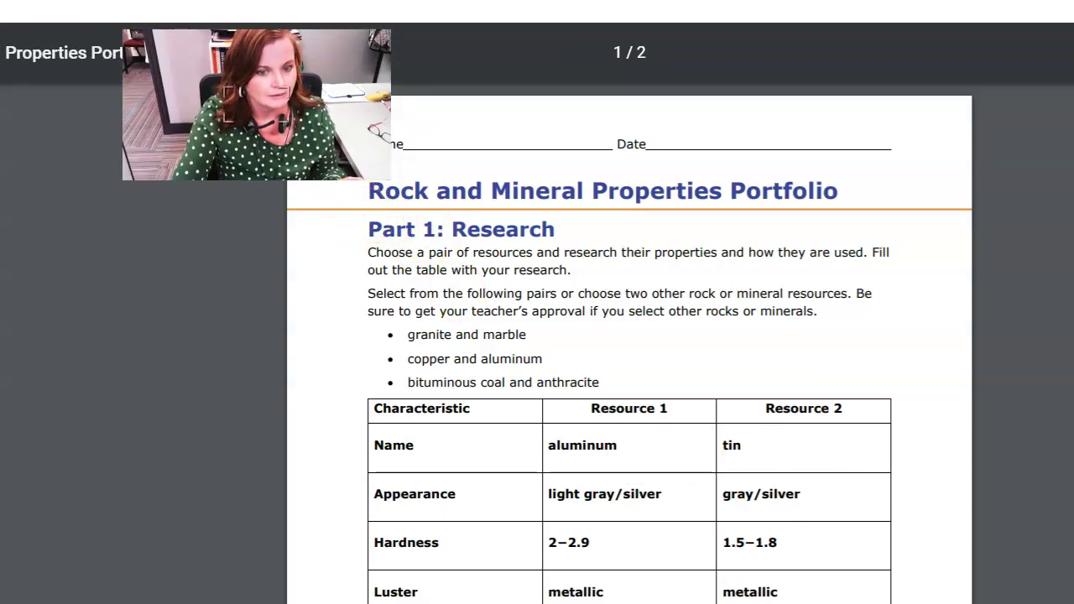
key(ctrl+w)
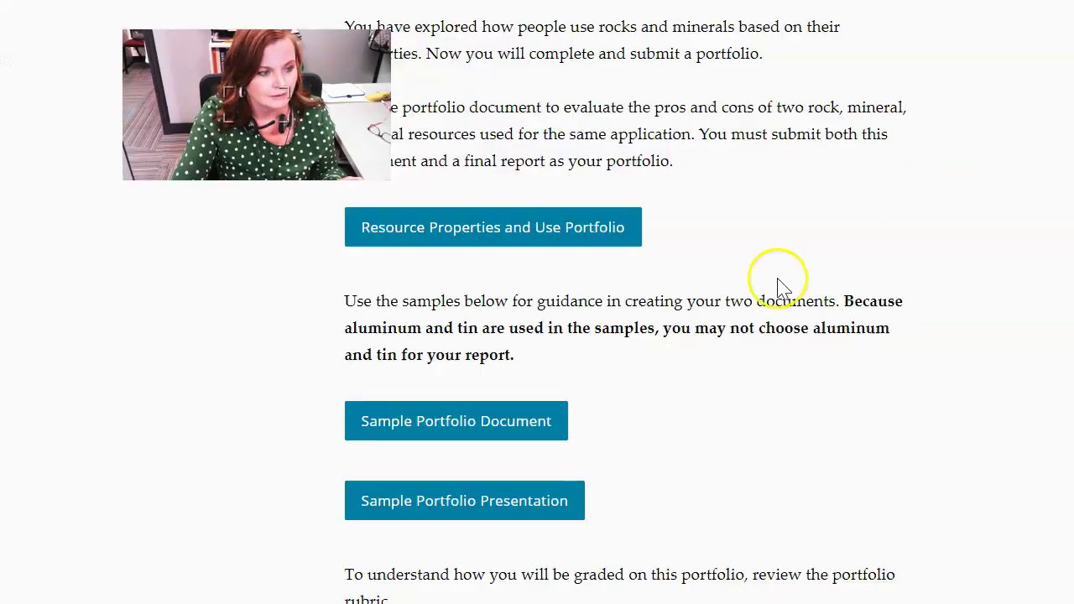
Step: Open the Sample Portfolio Presentation, the 10-slide 'Aluminum vs. Tin: Which is better for cans?' deck
click(518, 512)
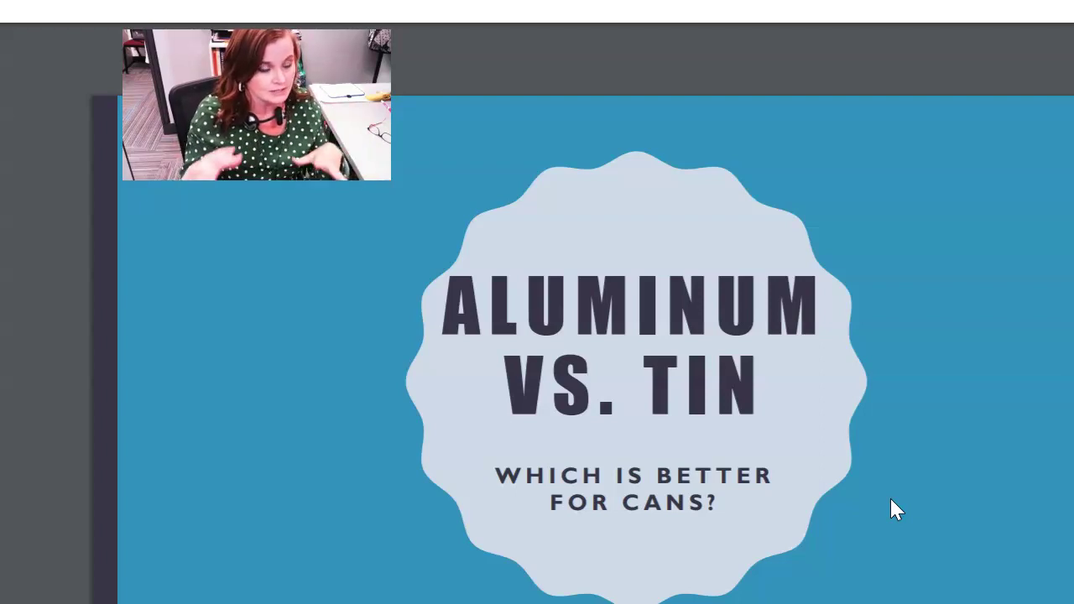
Step: Switch back to the Rock/Mineral comparison template from the taskbar and browse its slides
mouse_move(282, 19)
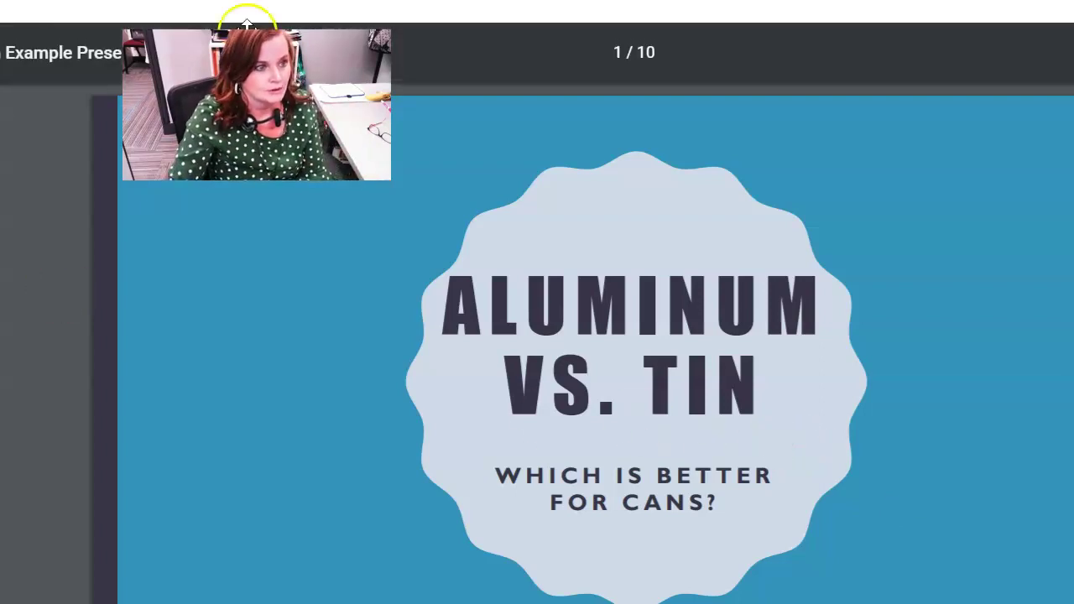
mouse_move(302, 603)
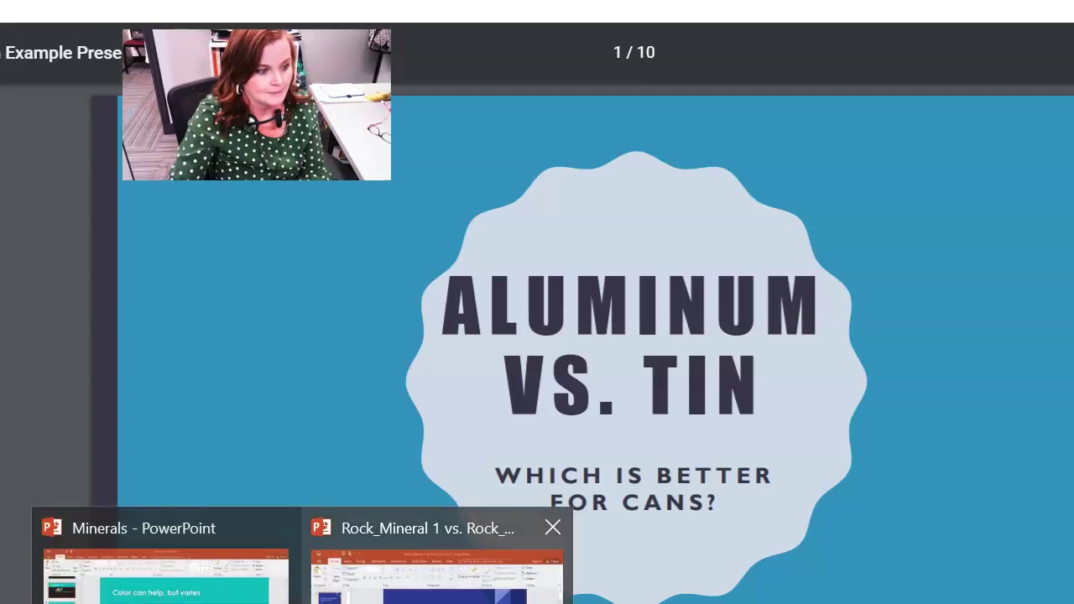
click(436, 578)
scroll(587, 436, down, 1)
scroll(546, 428, up, 1)
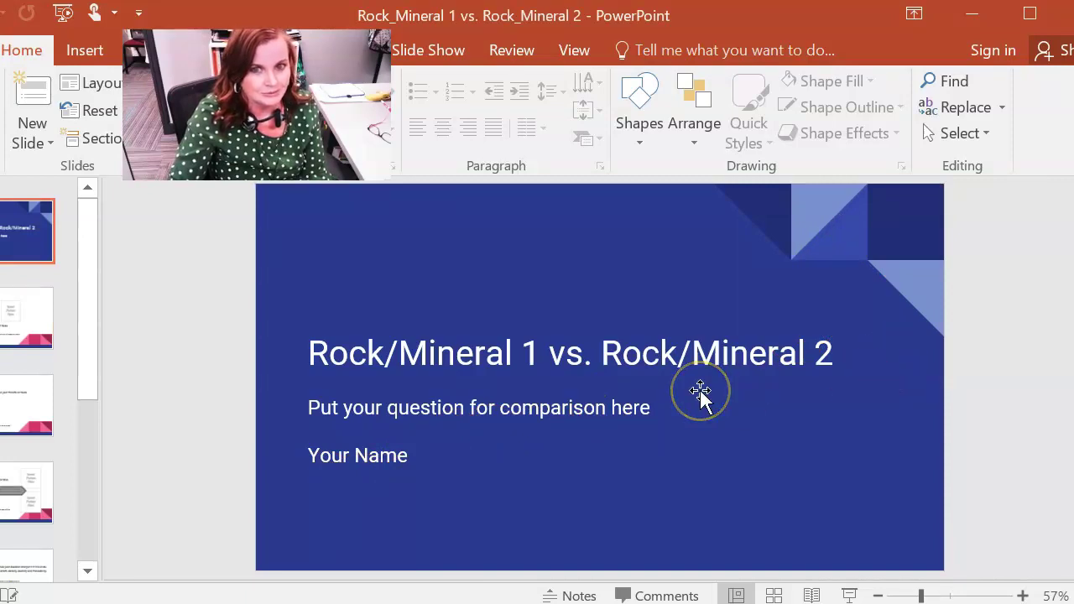
scroll(712, 386, down, 1)
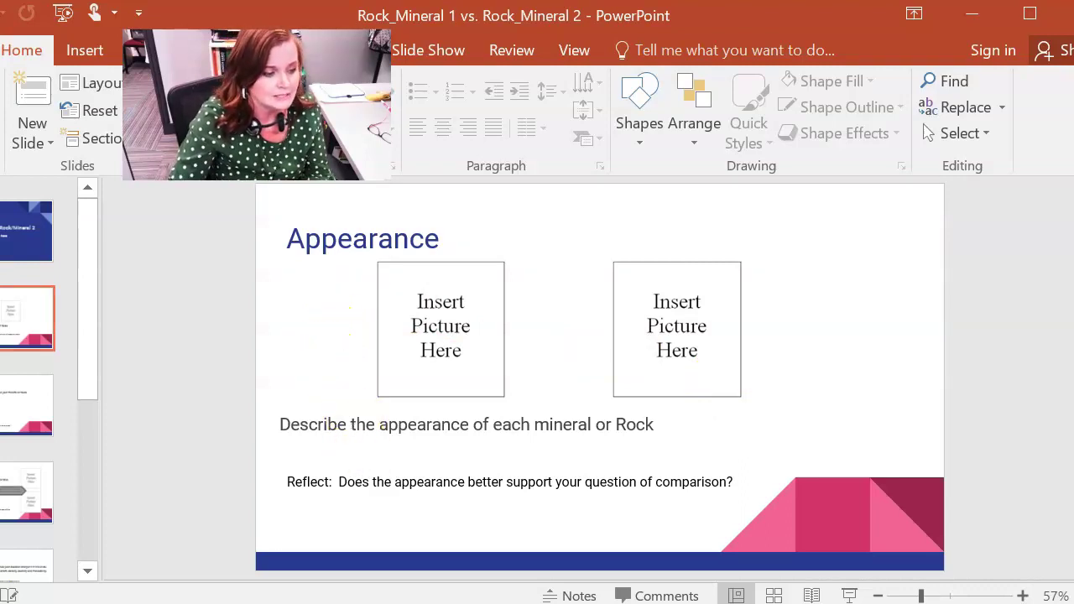
Step: Compare the Word worksheet's properties table against the template's slides
key(alt+Tab)
scroll(451, 510, up, 5)
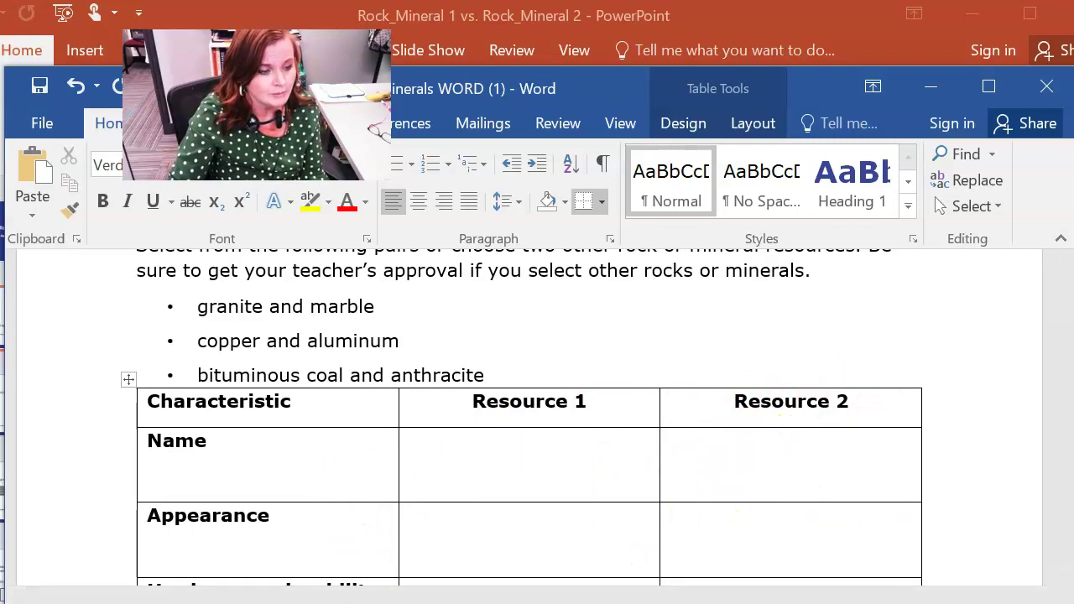
mouse_move(302, 600)
click(436, 575)
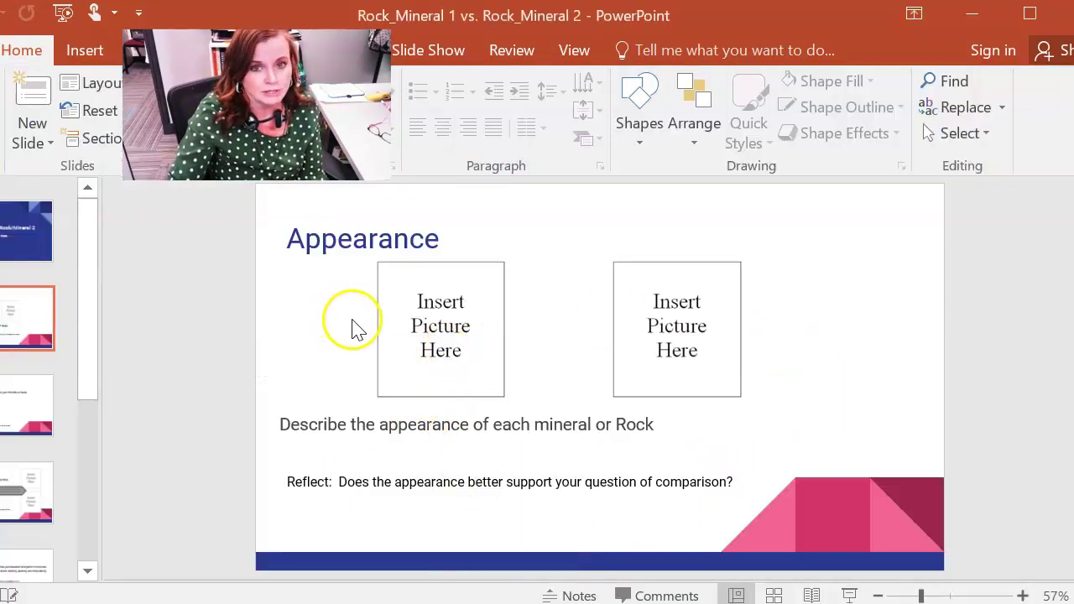
scroll(710, 307, down, 1)
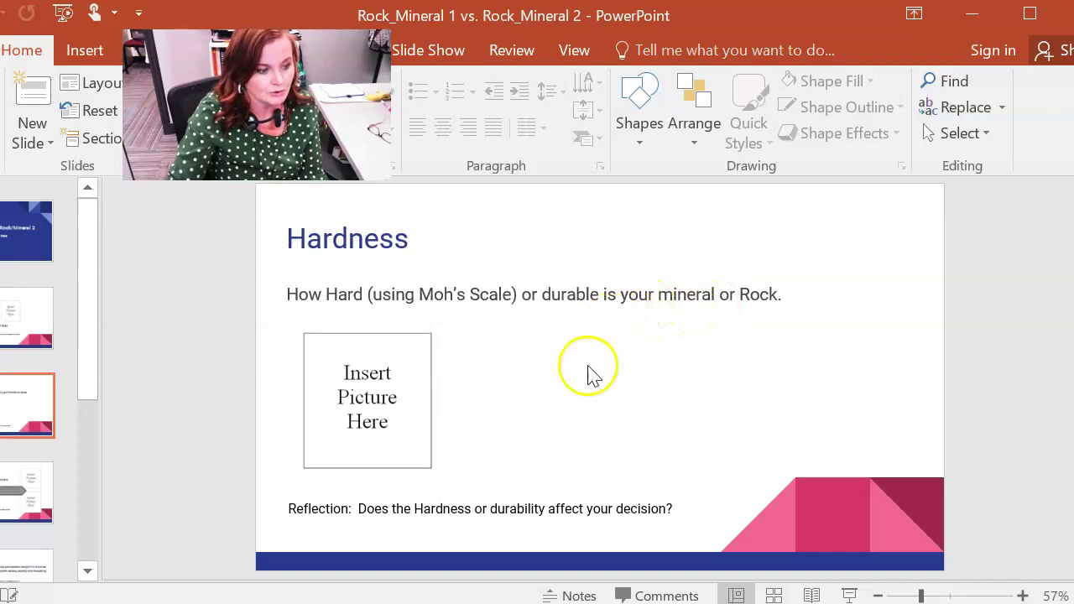
Step: Check the Word properties table again, then advance the template to the Other Properties slide
key(alt+Tab)
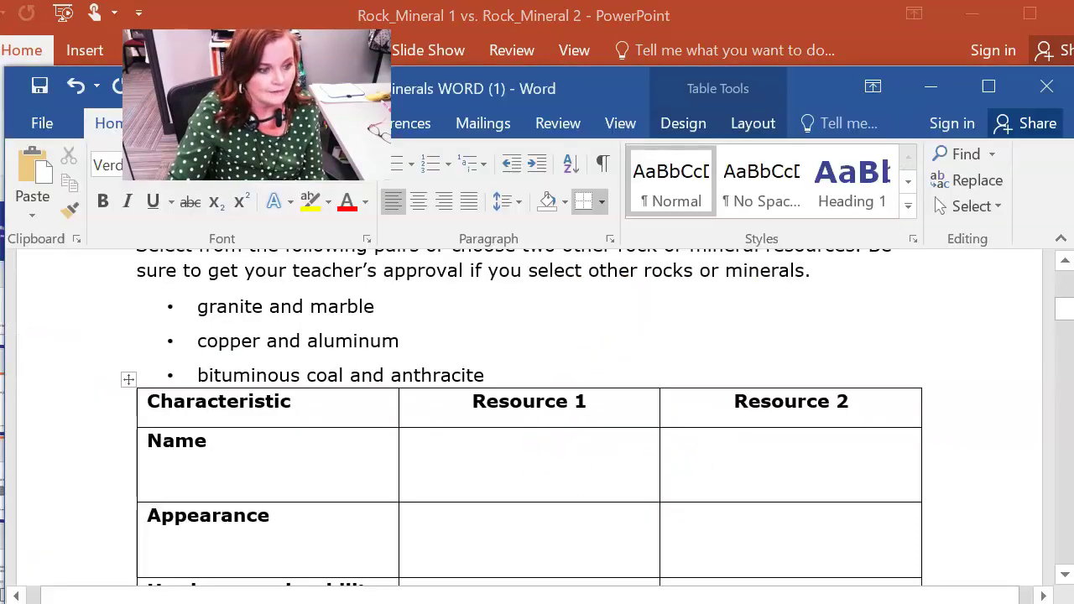
scroll(434, 506, down, 3)
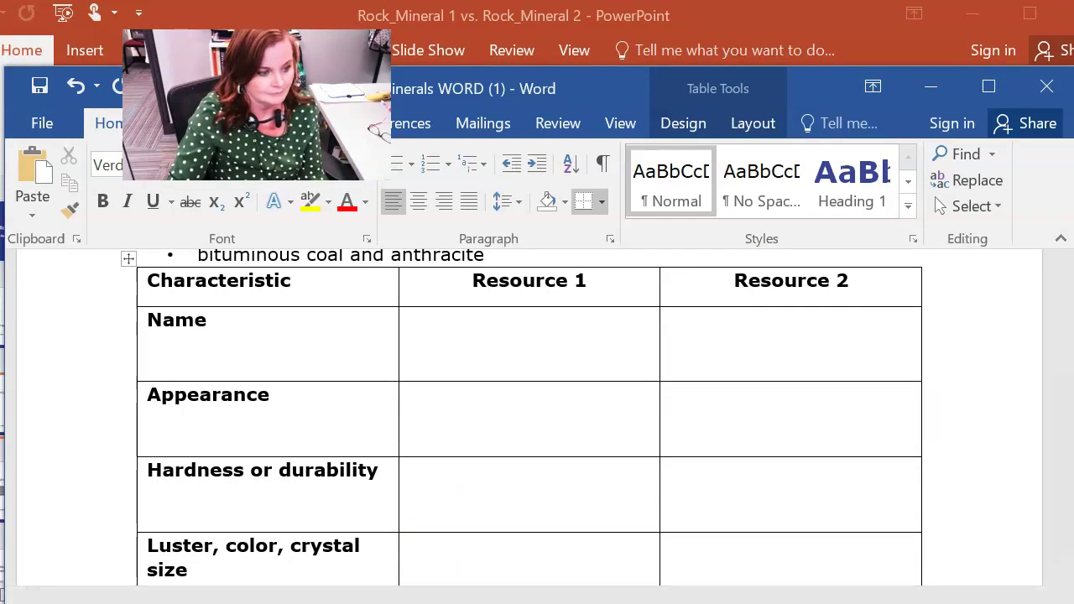
mouse_move(303, 603)
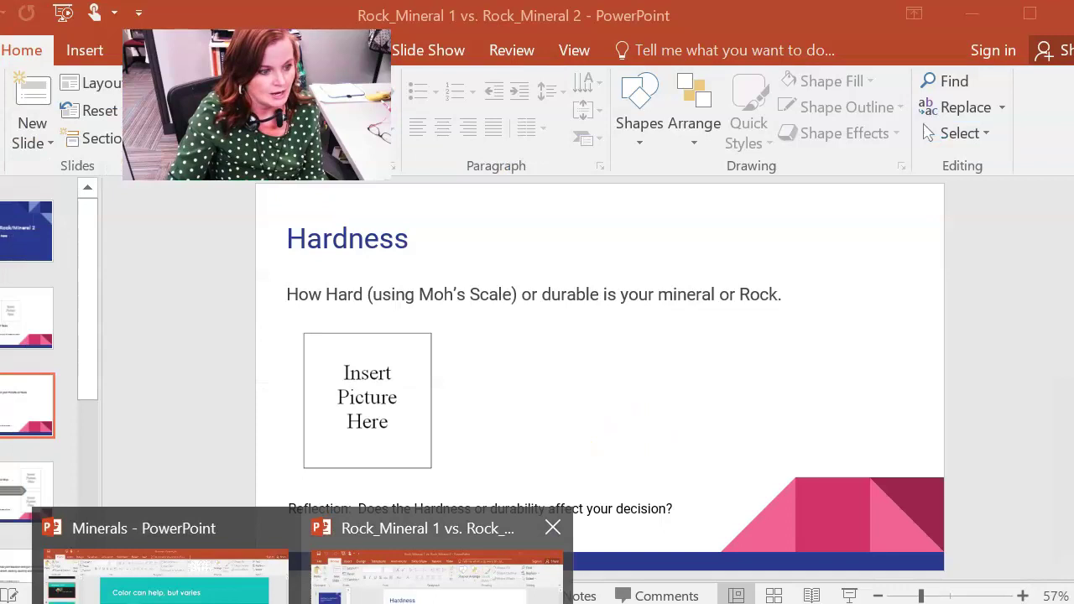
click(437, 554)
scroll(613, 432, down, 1)
Step: Scroll back from Other Properties through Color and/or Luster and Hardness to the Appearance slide
scroll(608, 428, down, 1)
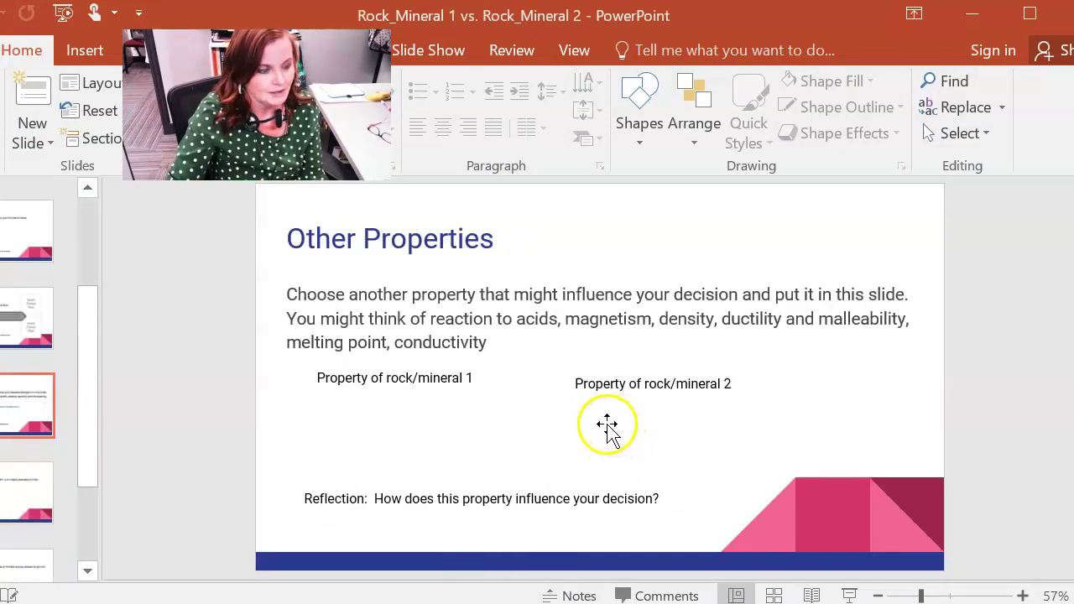
scroll(607, 426, up, 1)
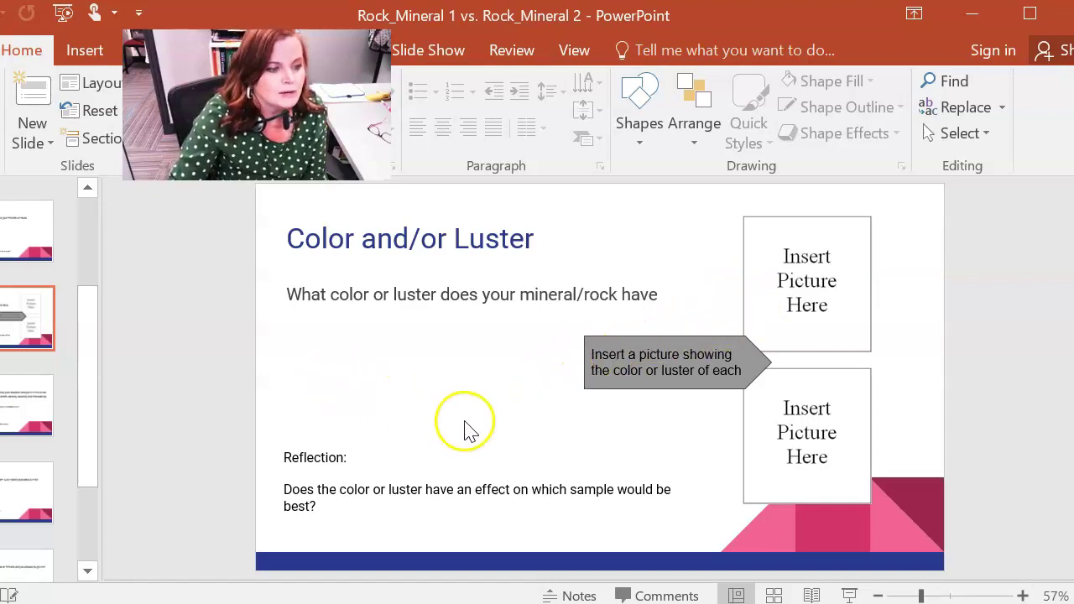
scroll(470, 424, up, 1)
scroll(467, 435, up, 1)
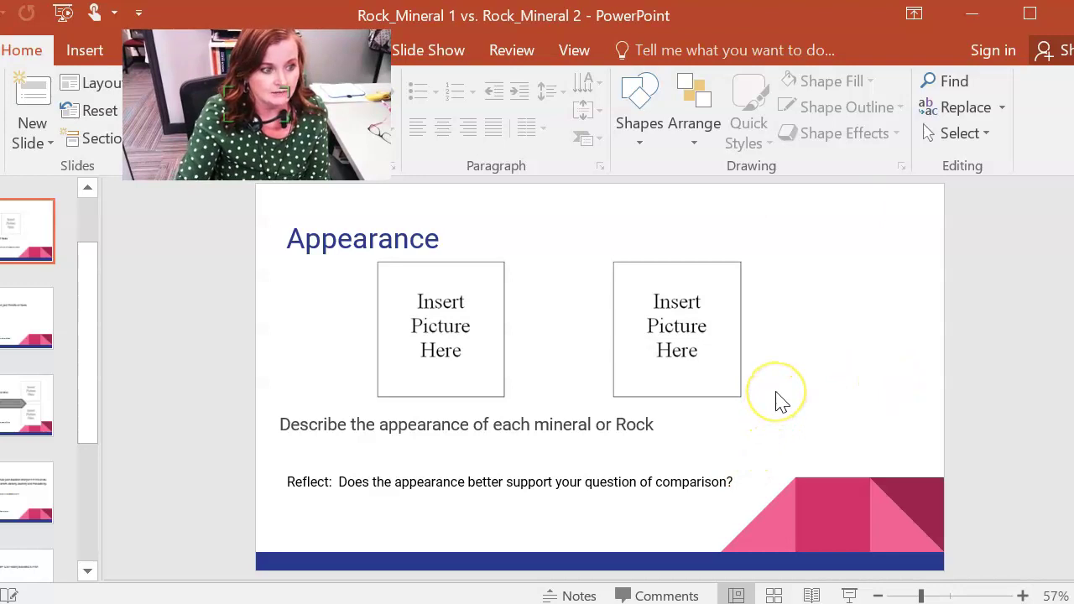
Step: Step past Hardness, Color and/or Luster, Other Properties and Abundance to the Conclusion slide
scroll(779, 399, down, 1)
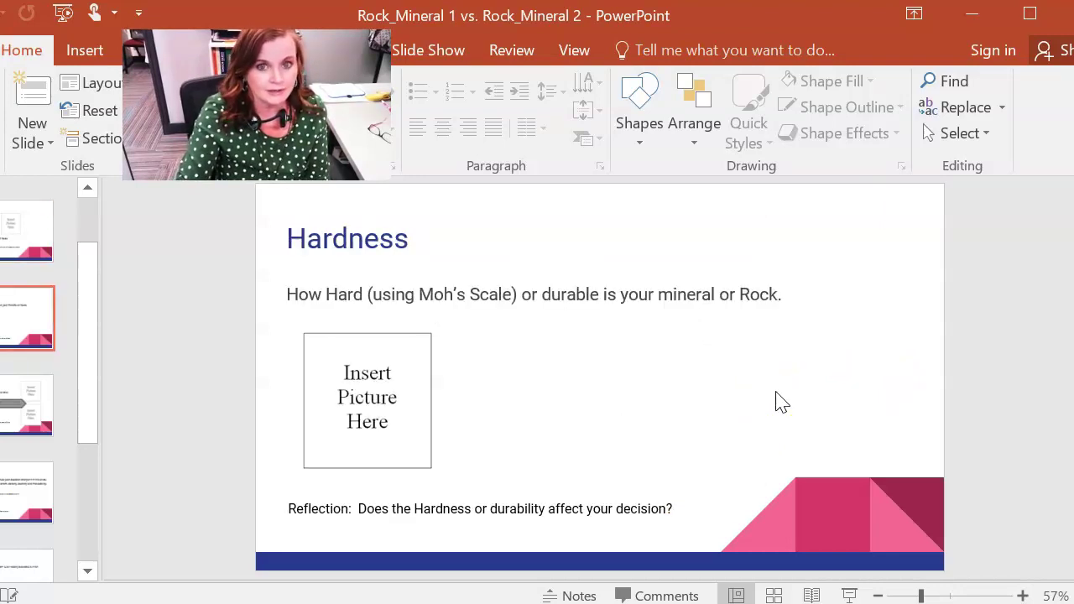
scroll(781, 394, down, 1)
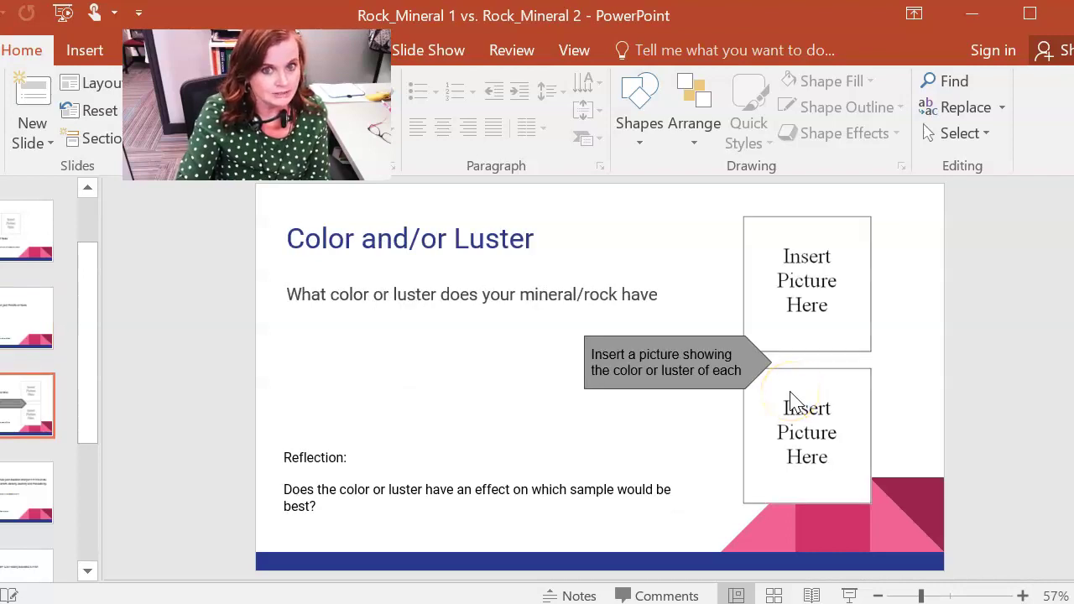
scroll(793, 400, down, 1)
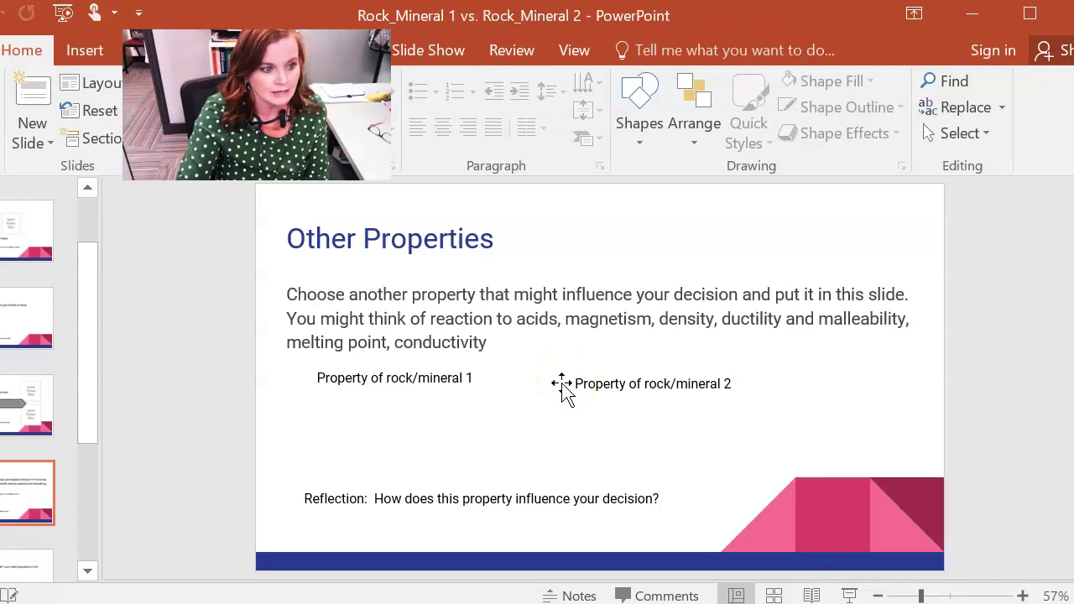
scroll(744, 360, down, 3)
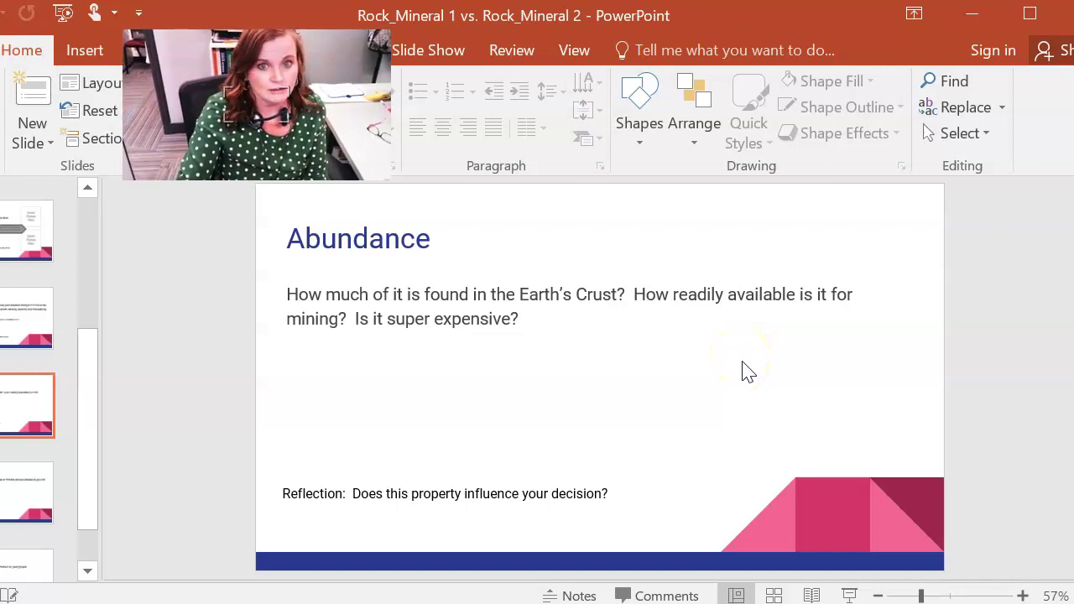
click(736, 408)
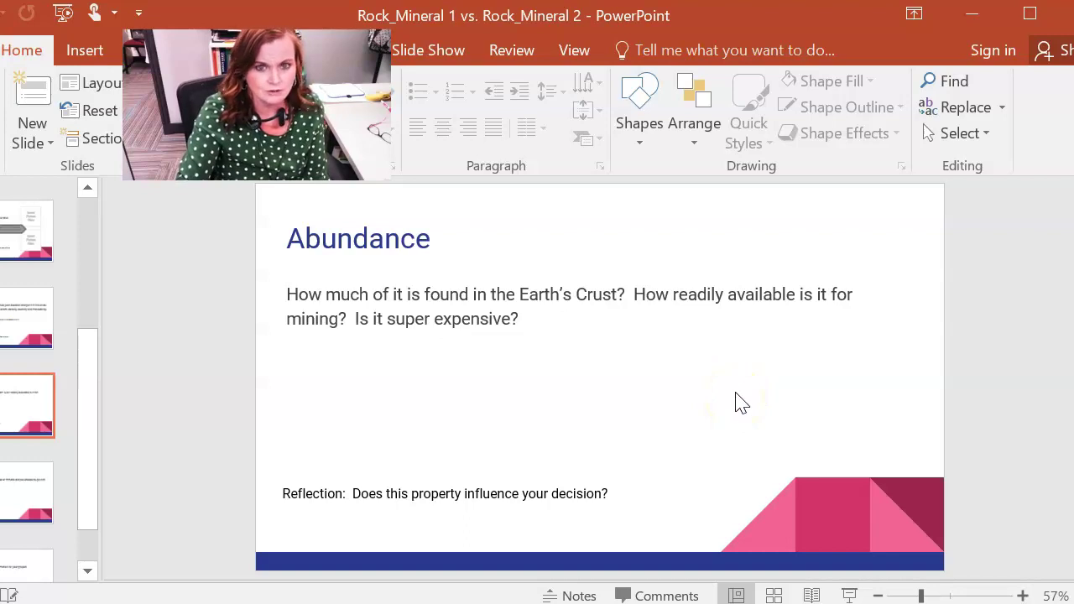
scroll(736, 401, down, 1)
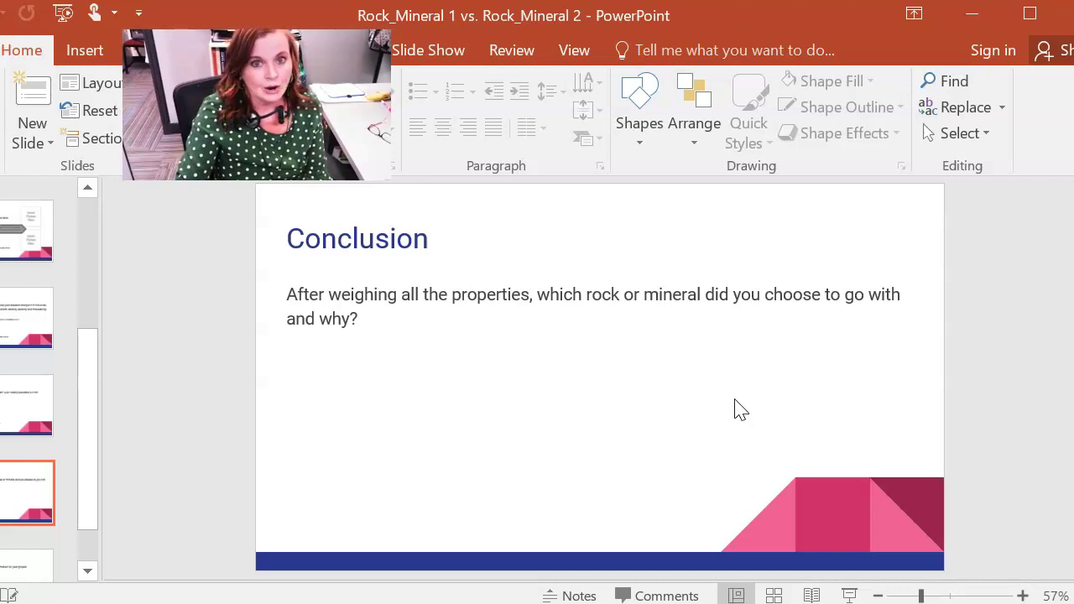
Step: View the Sources slide, then page back up to the template's title slide
click(789, 329)
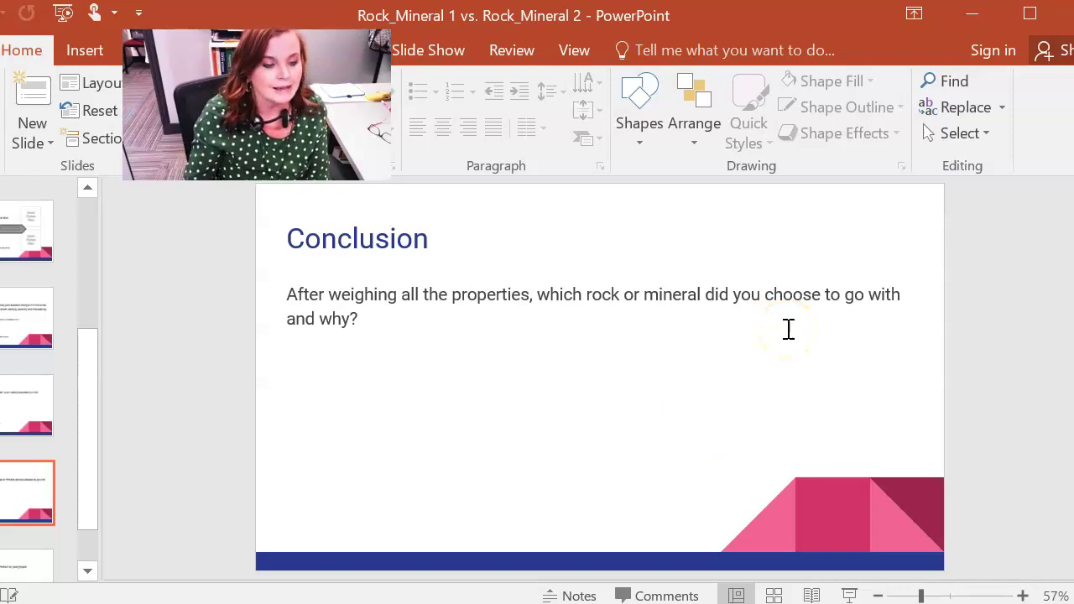
scroll(811, 328, down, 1)
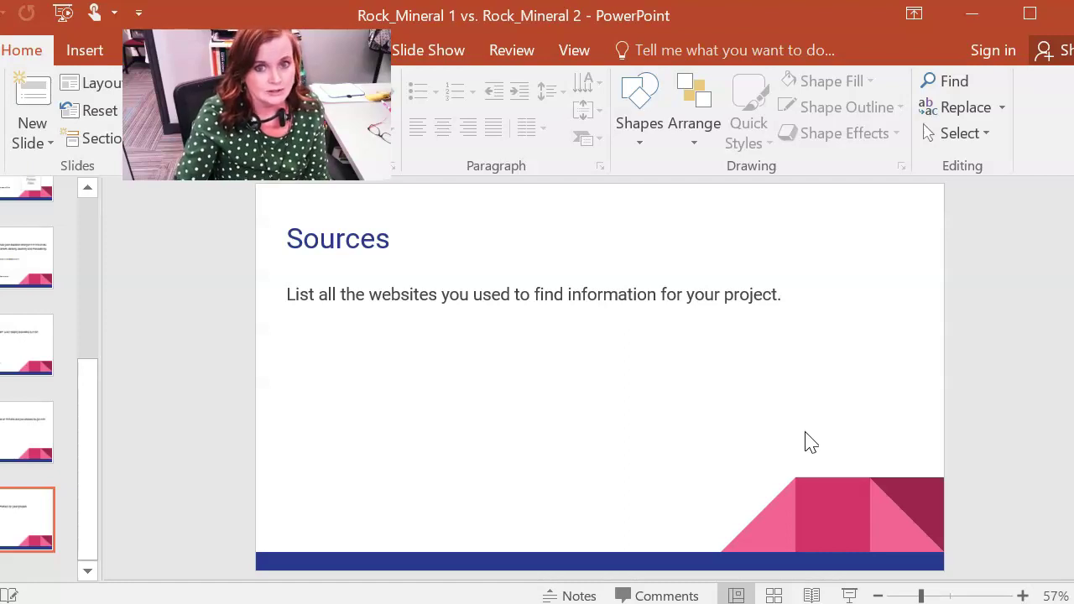
key(Page_Up)
key(Page_Up)
key(Page_Up)
key(Page_Up)
key(Page_Up)
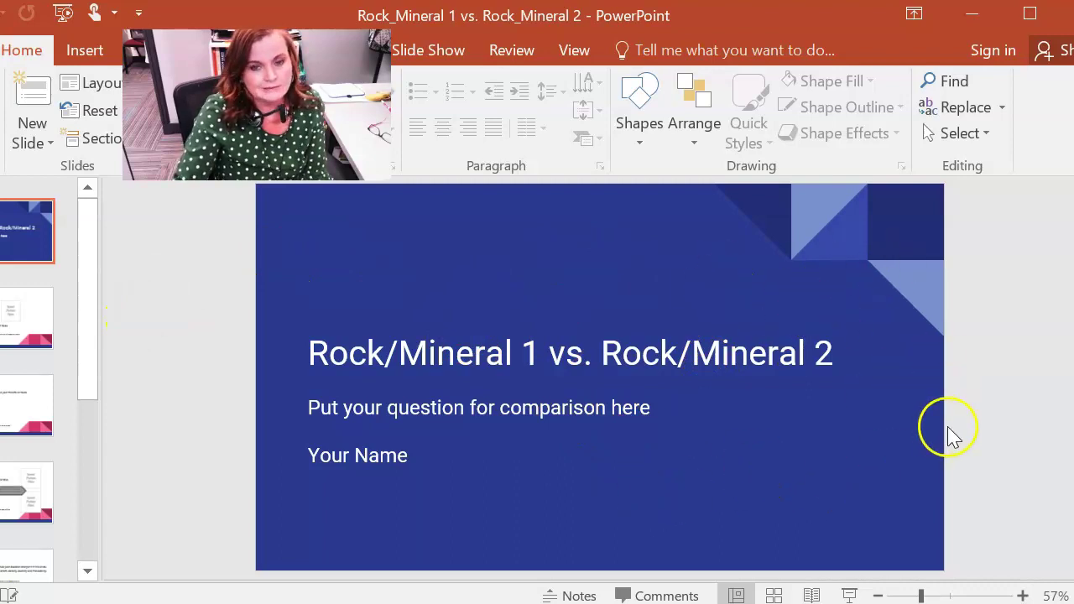
scroll(856, 448, down, 1)
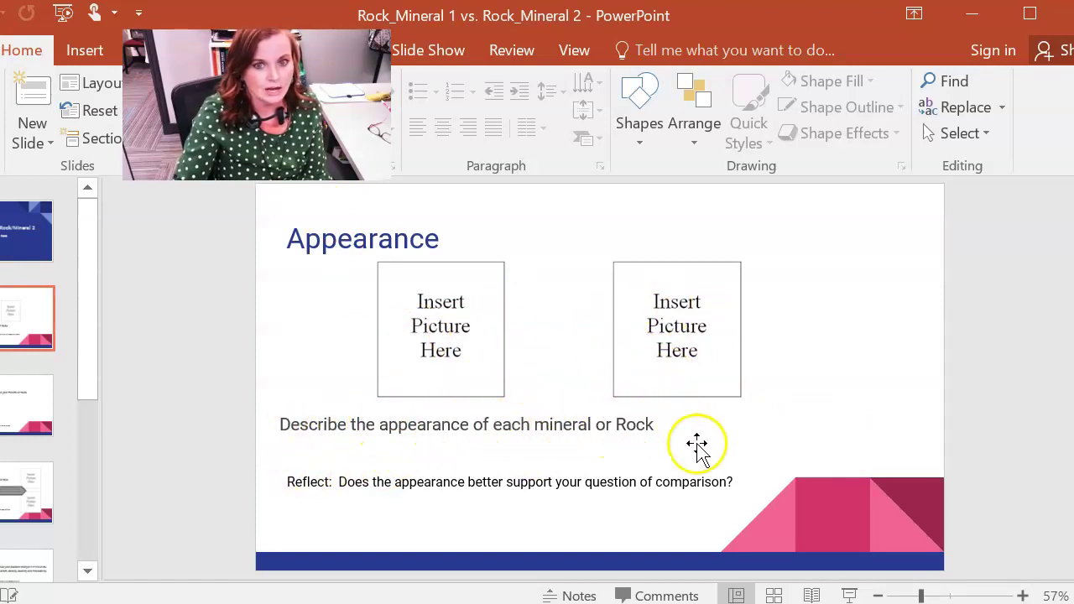
click(476, 425)
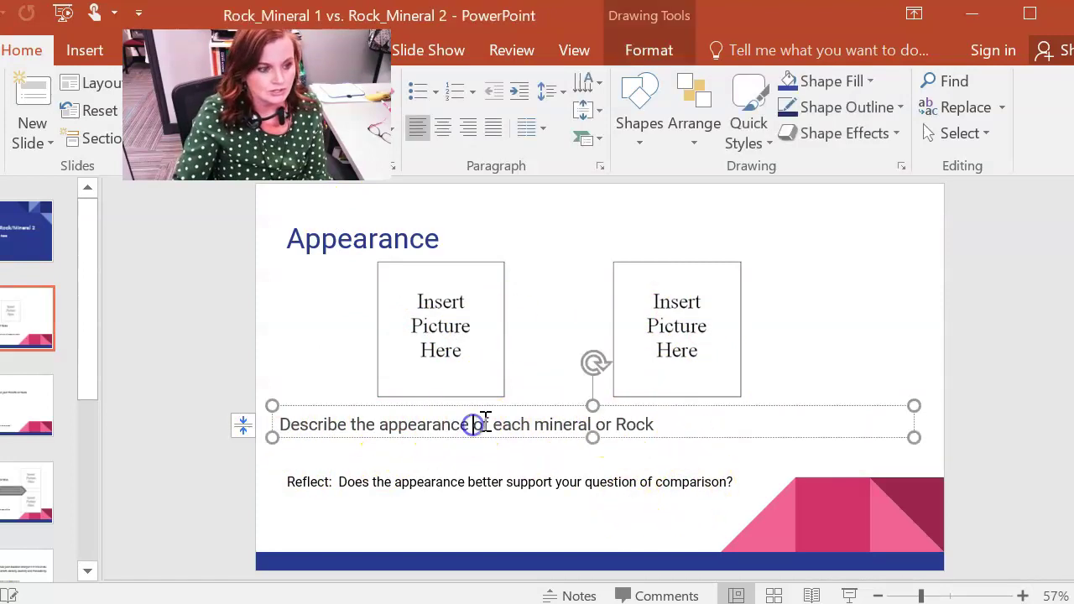
drag(731, 423, 276, 414)
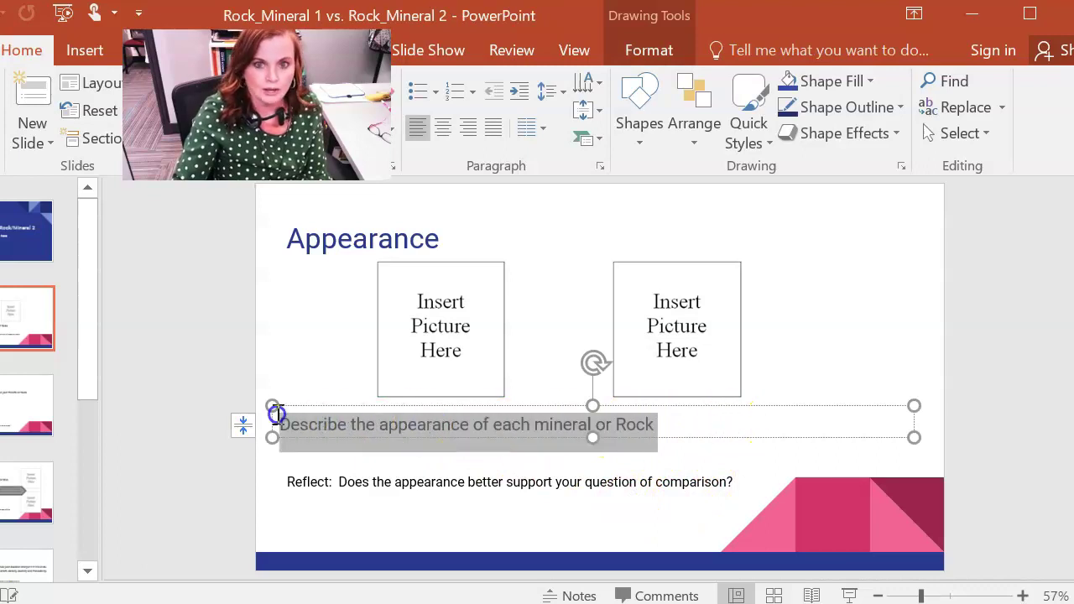
click(844, 355)
scroll(846, 358, down, 1)
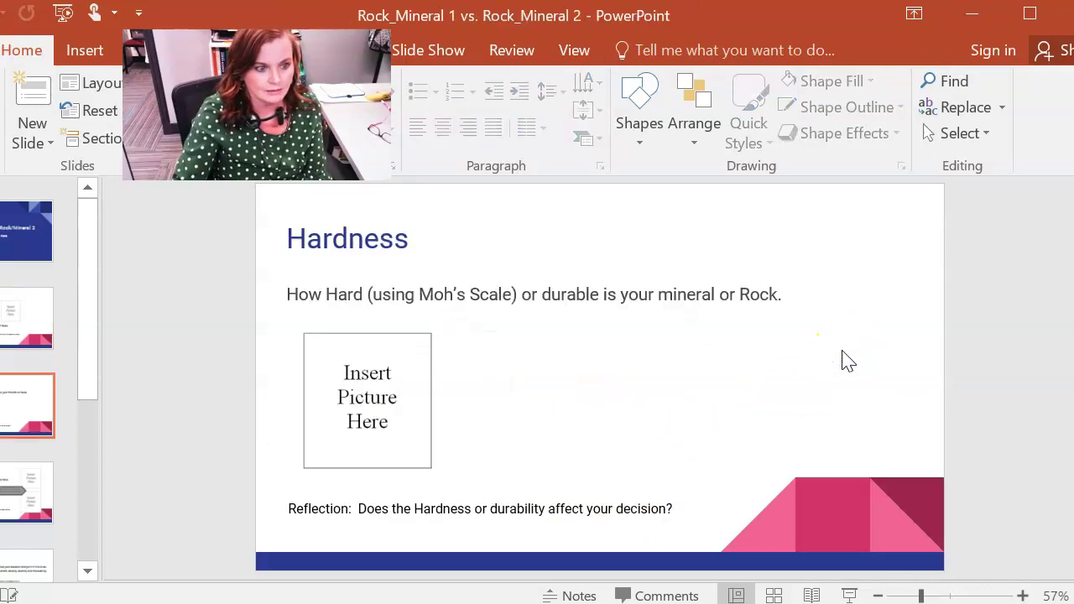
scroll(731, 379, down, 1)
scroll(736, 376, down, 1)
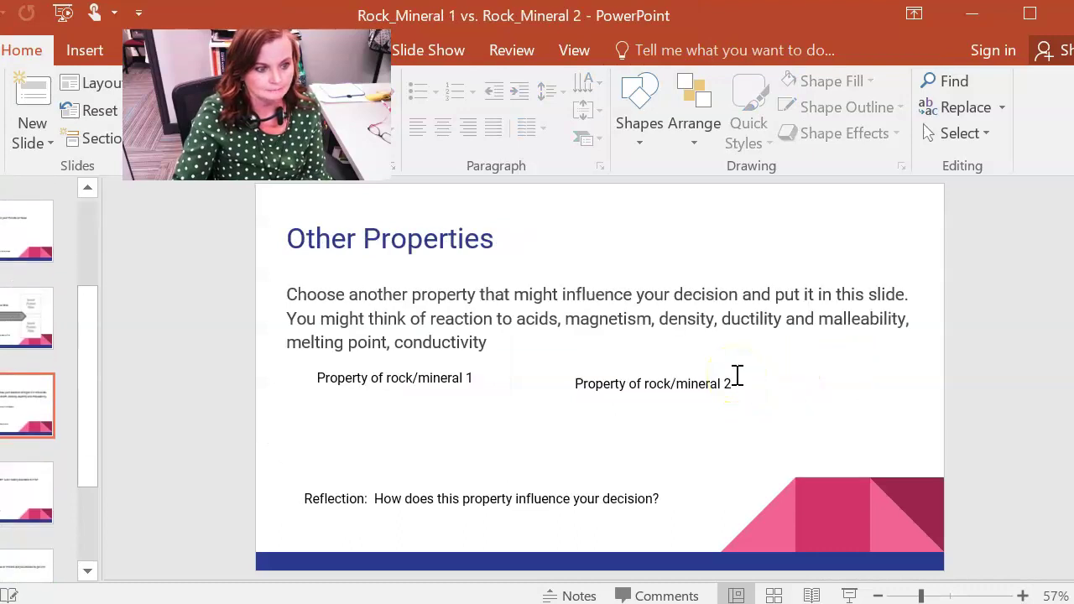
scroll(737, 378, down, 2)
scroll(739, 376, up, 8)
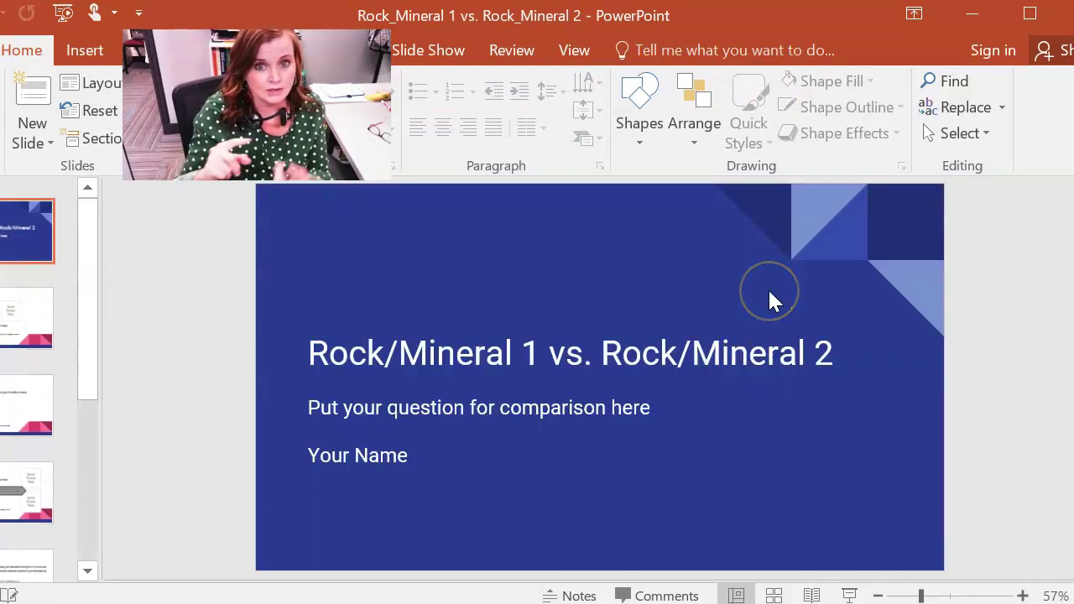